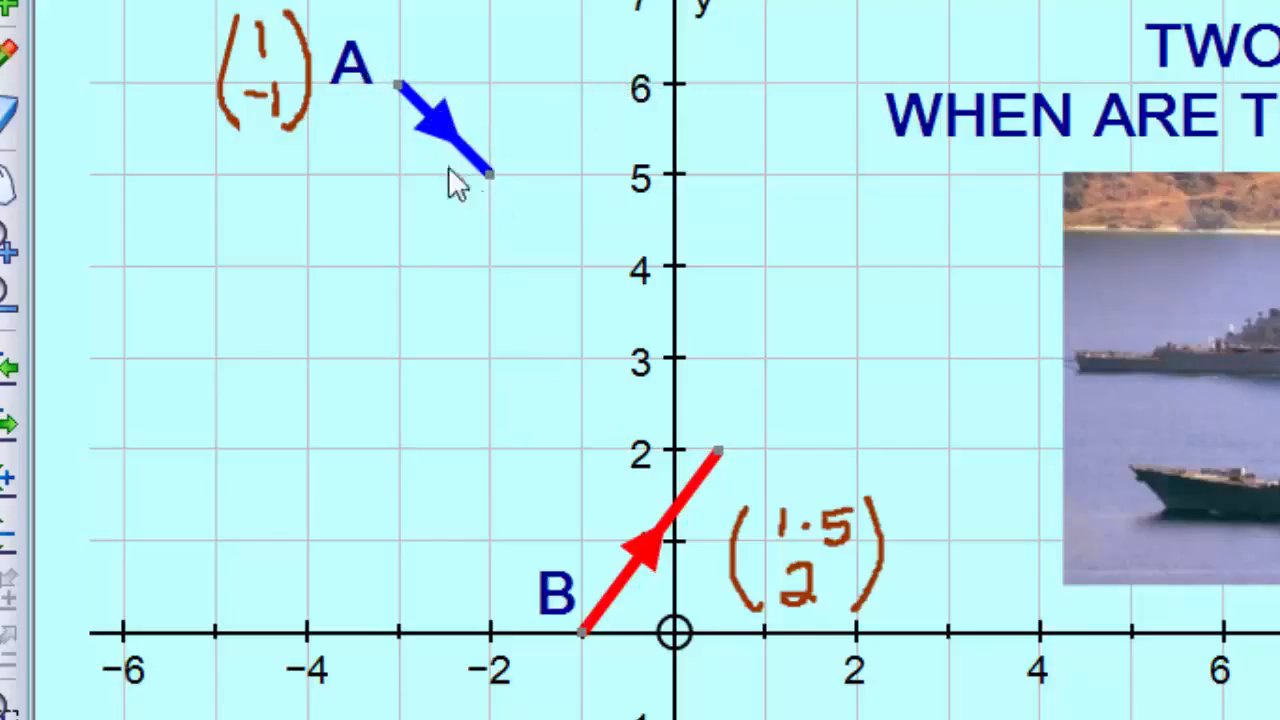
# Step: Edit vector A so its components are t and −t
pyautogui.doubleClick(447, 120)
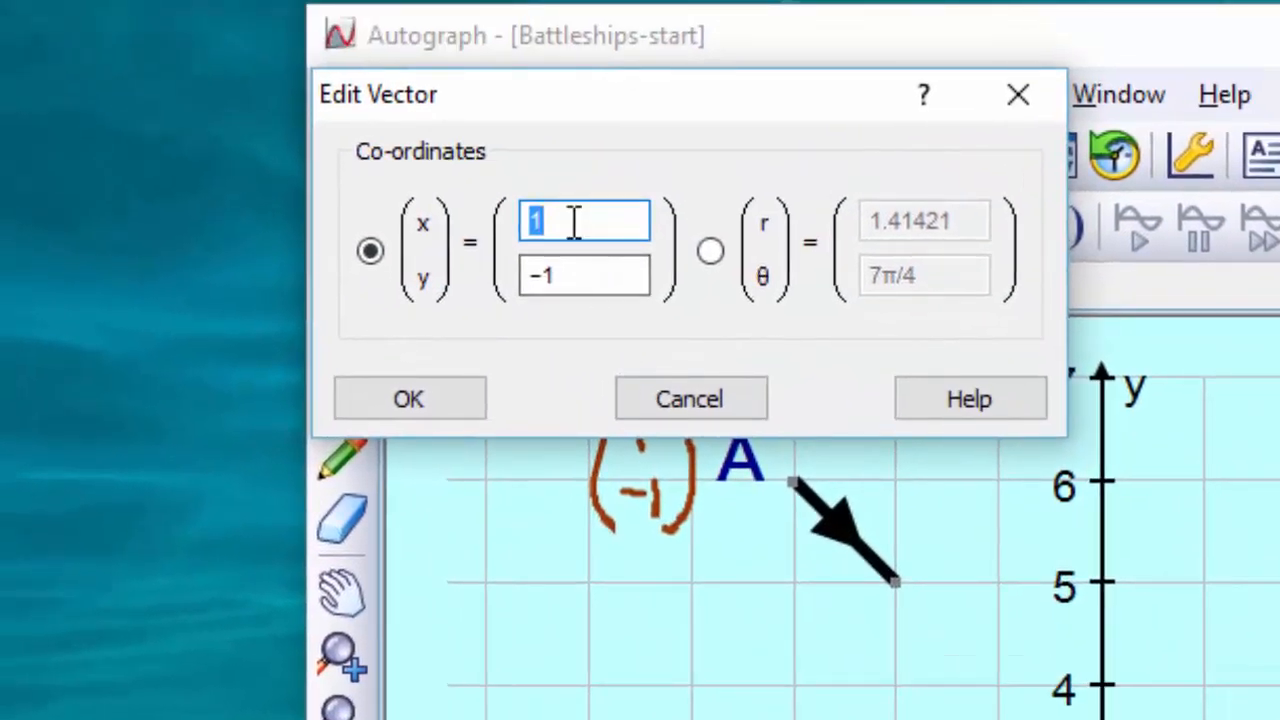
pyautogui.click(575, 222)
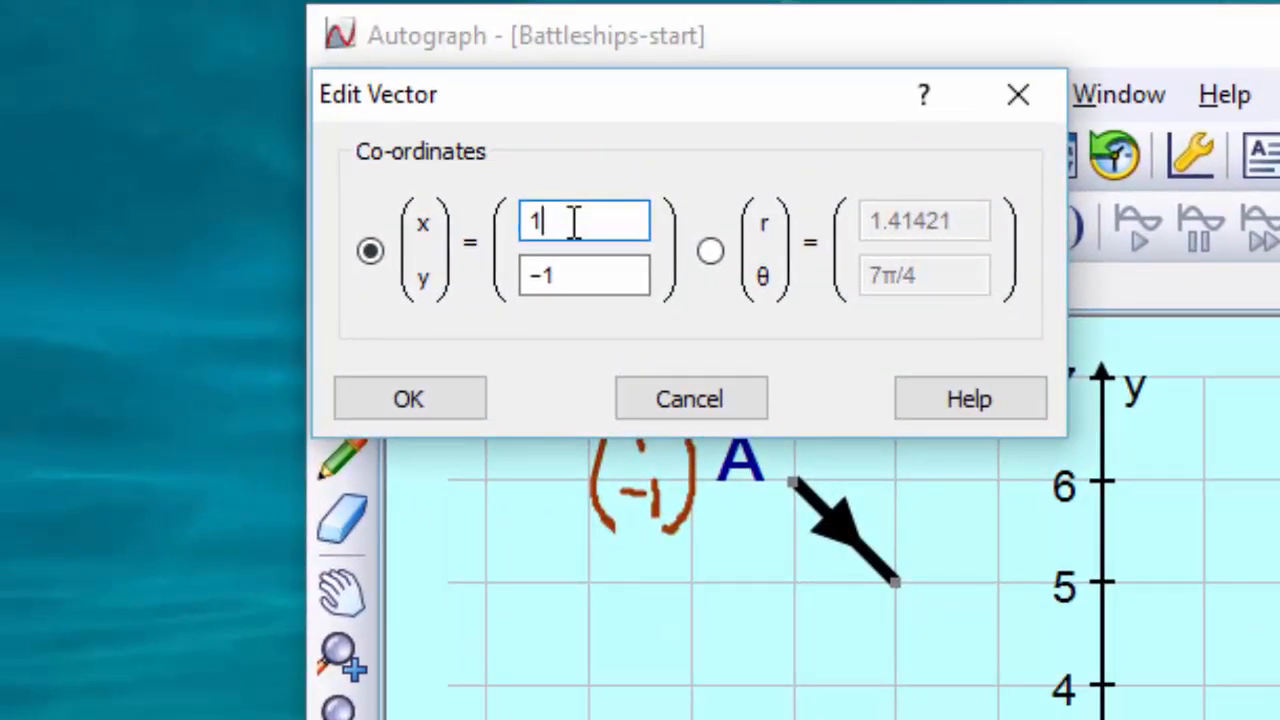
pyautogui.press('BackSpace')
pyautogui.click(568, 277)
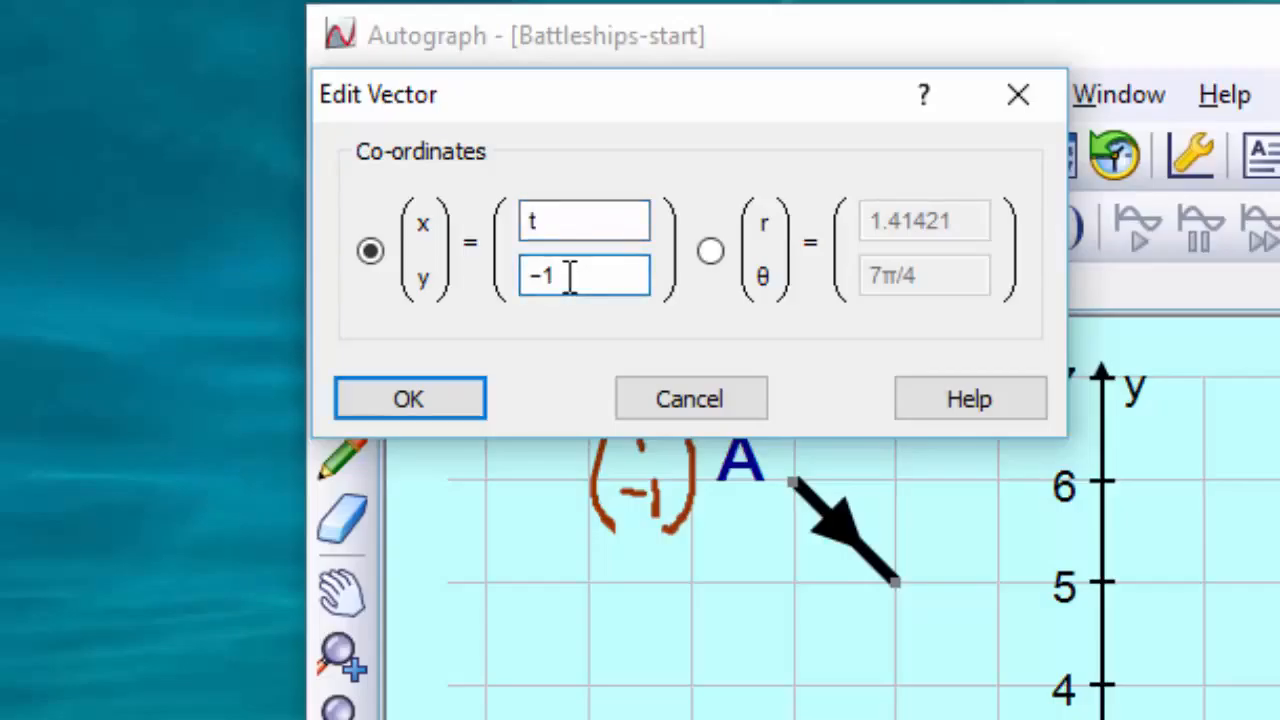
pyautogui.press('BackSpace')
pyautogui.write('t')
pyautogui.click(425, 405)
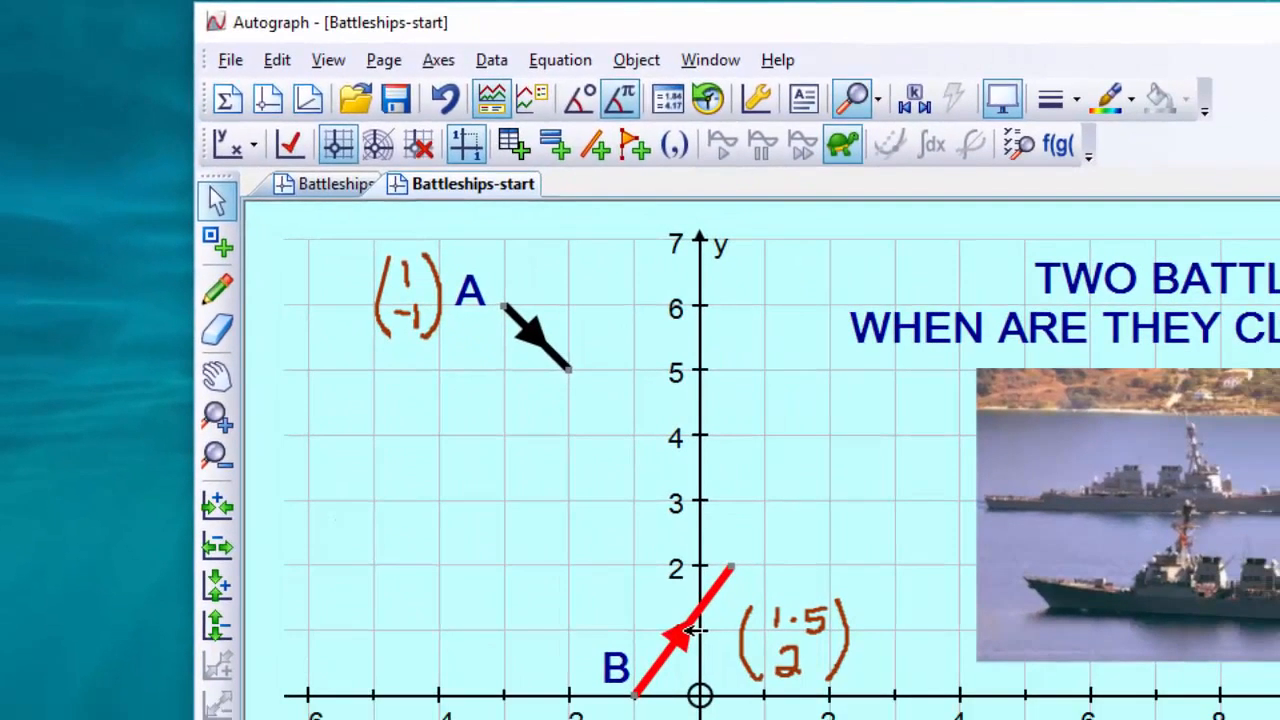
# Step: Edit vector B so its components are 1.5t and 2t, and clear the selection
pyautogui.doubleClick(693, 630)
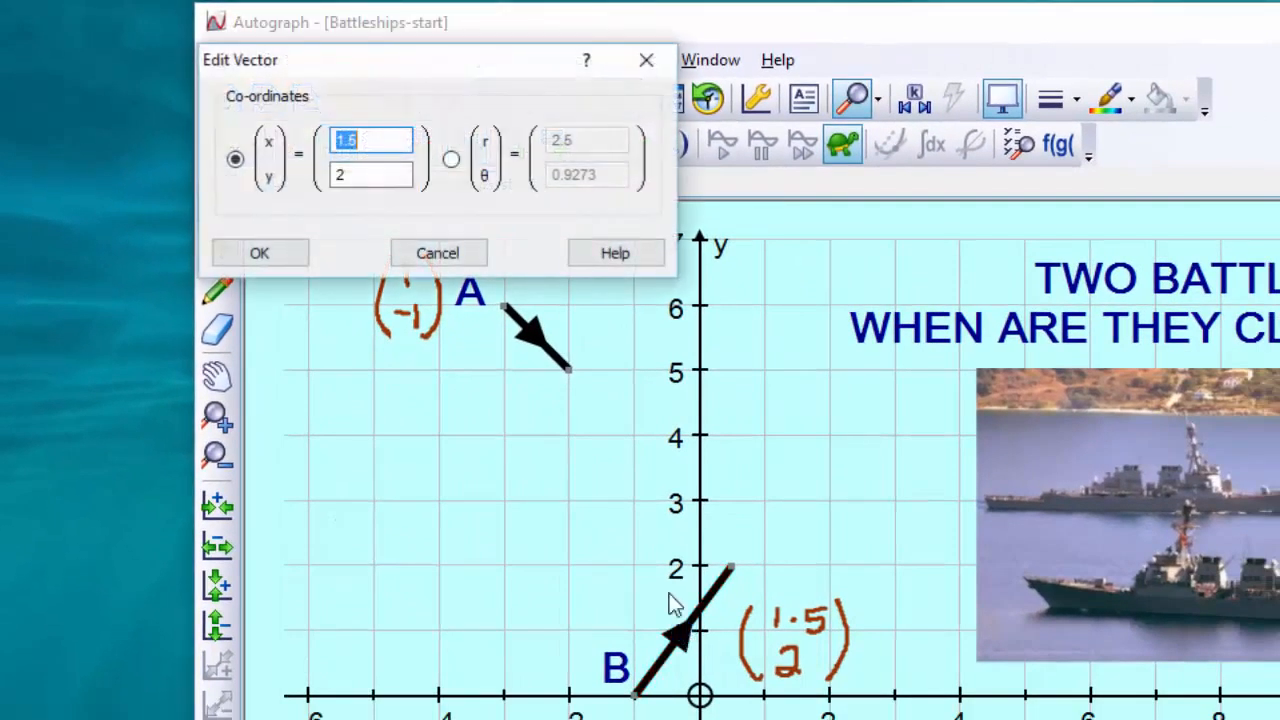
pyautogui.click(384, 140)
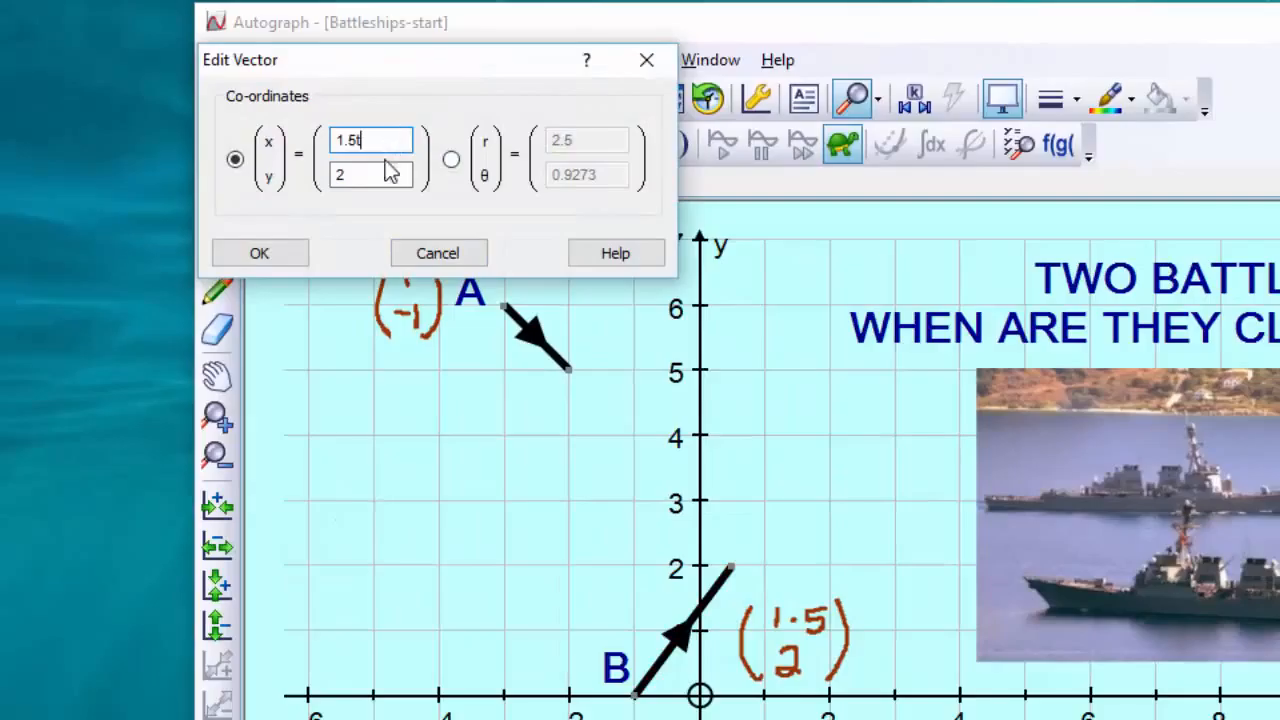
pyautogui.click(375, 173)
pyautogui.write('t')
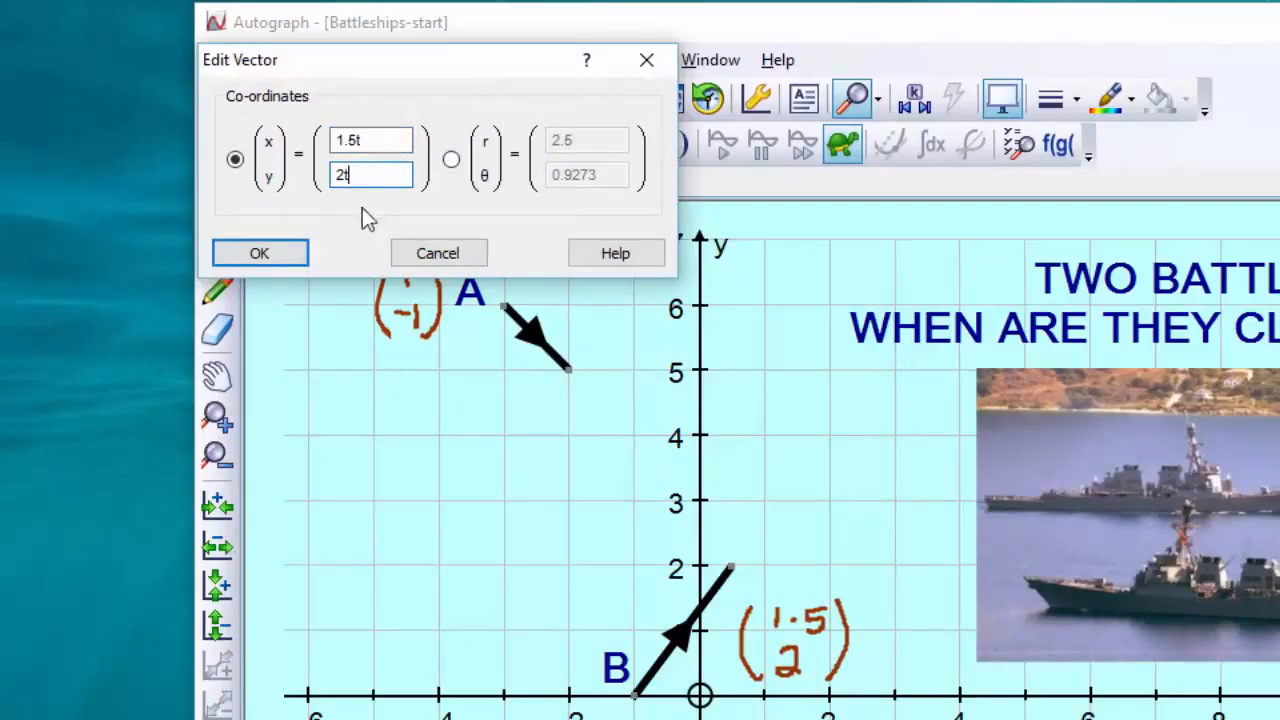
pyautogui.click(260, 253)
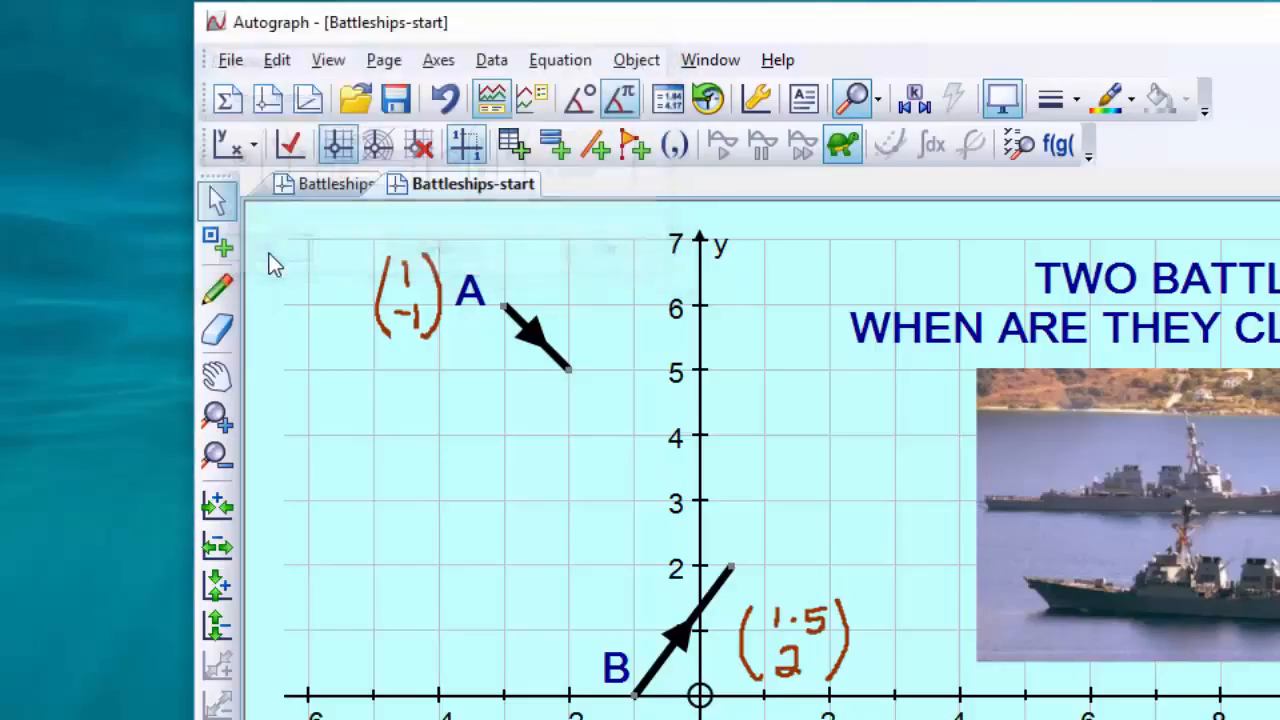
pyautogui.click(647, 487)
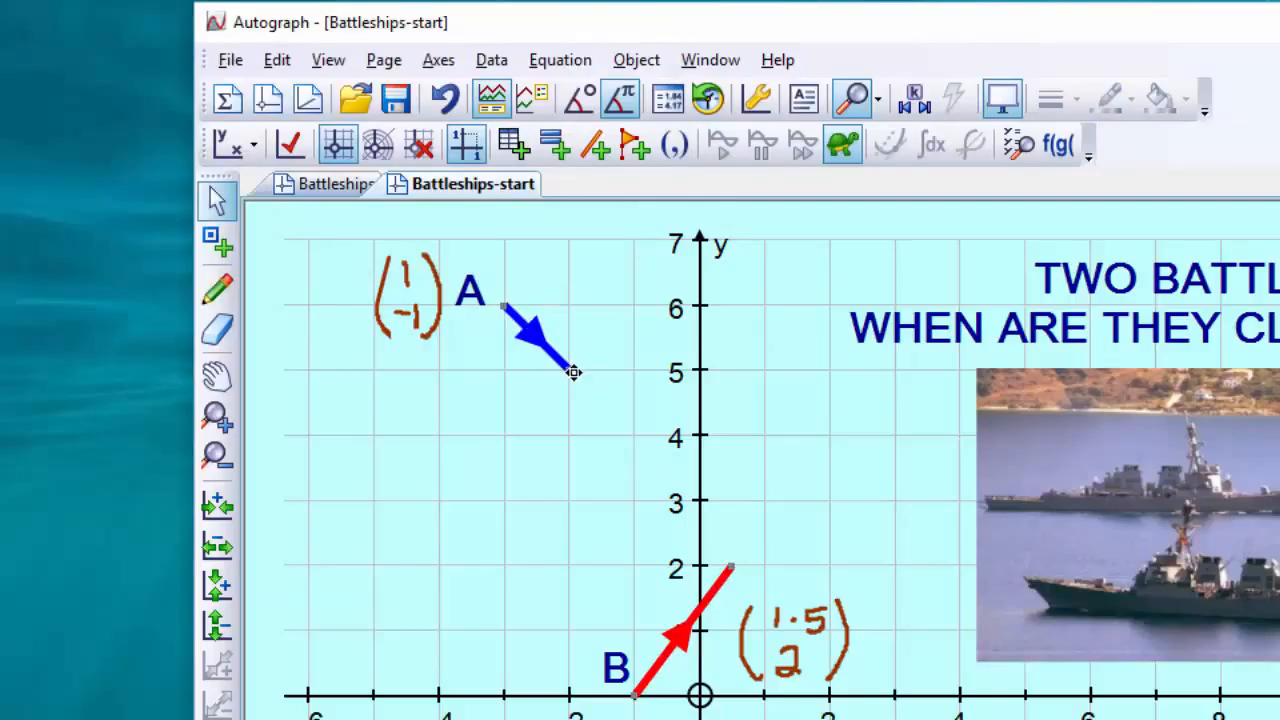
# Step: Draw a circle of radius 0.2 centred on the end point of vector A
pyautogui.click(573, 372)
pyautogui.rightClick(603, 379)
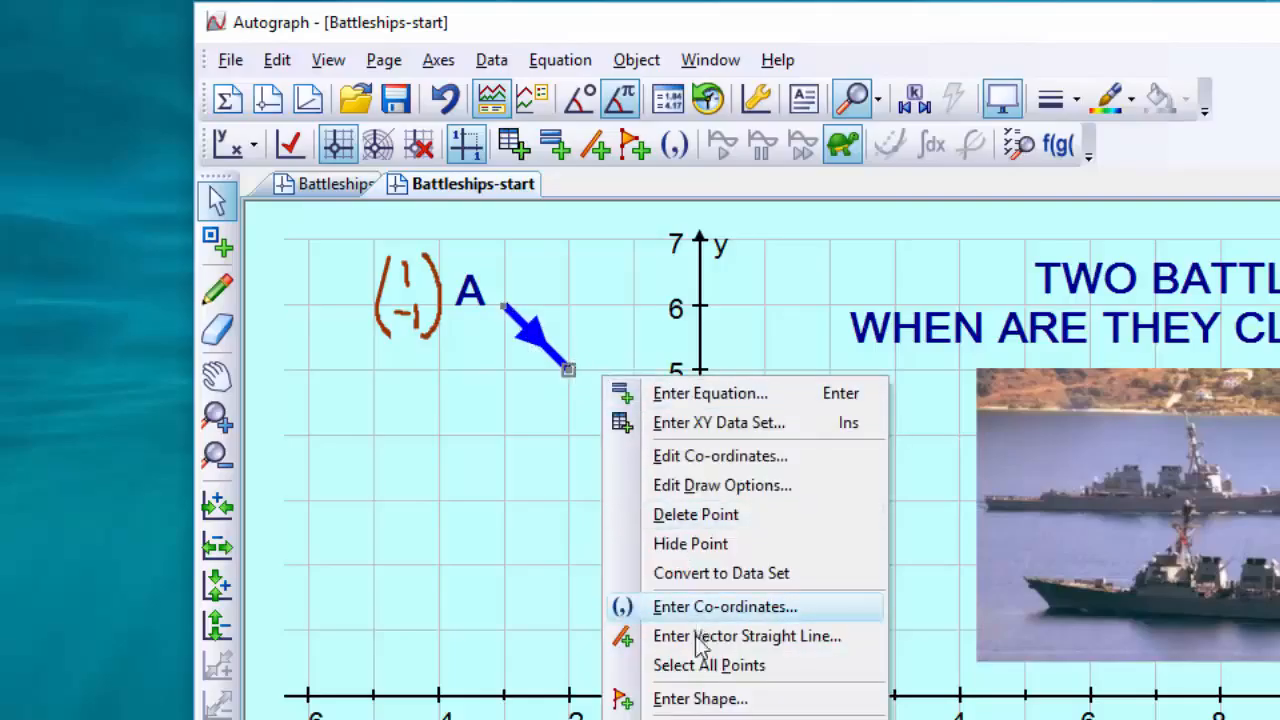
pyautogui.click(636, 60)
pyautogui.click(636, 60)
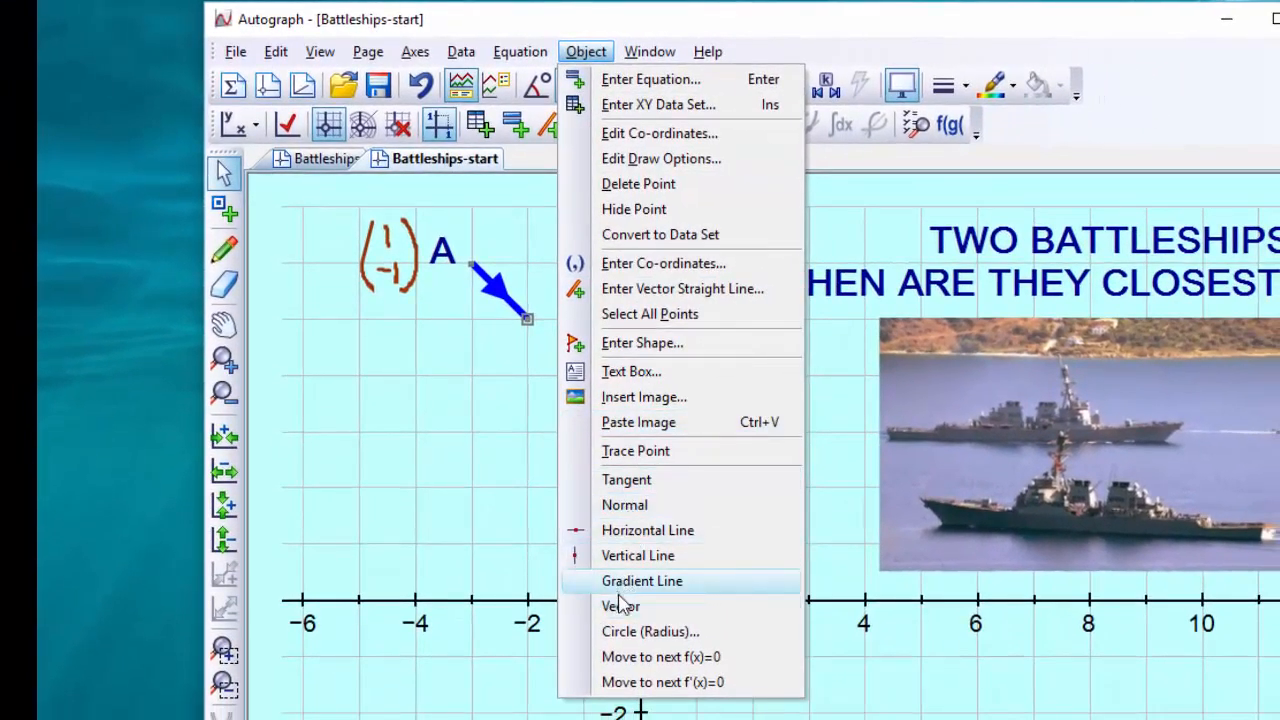
pyautogui.click(640, 633)
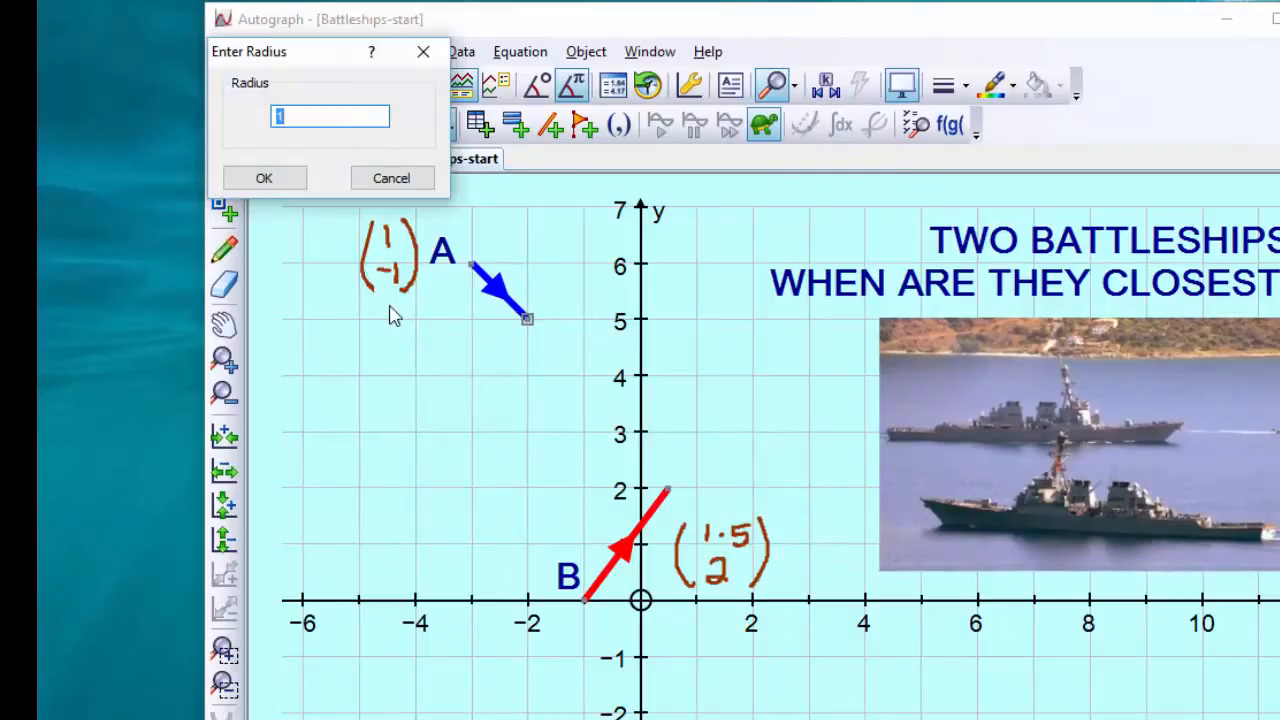
pyautogui.write('.2')
pyautogui.press('Return')
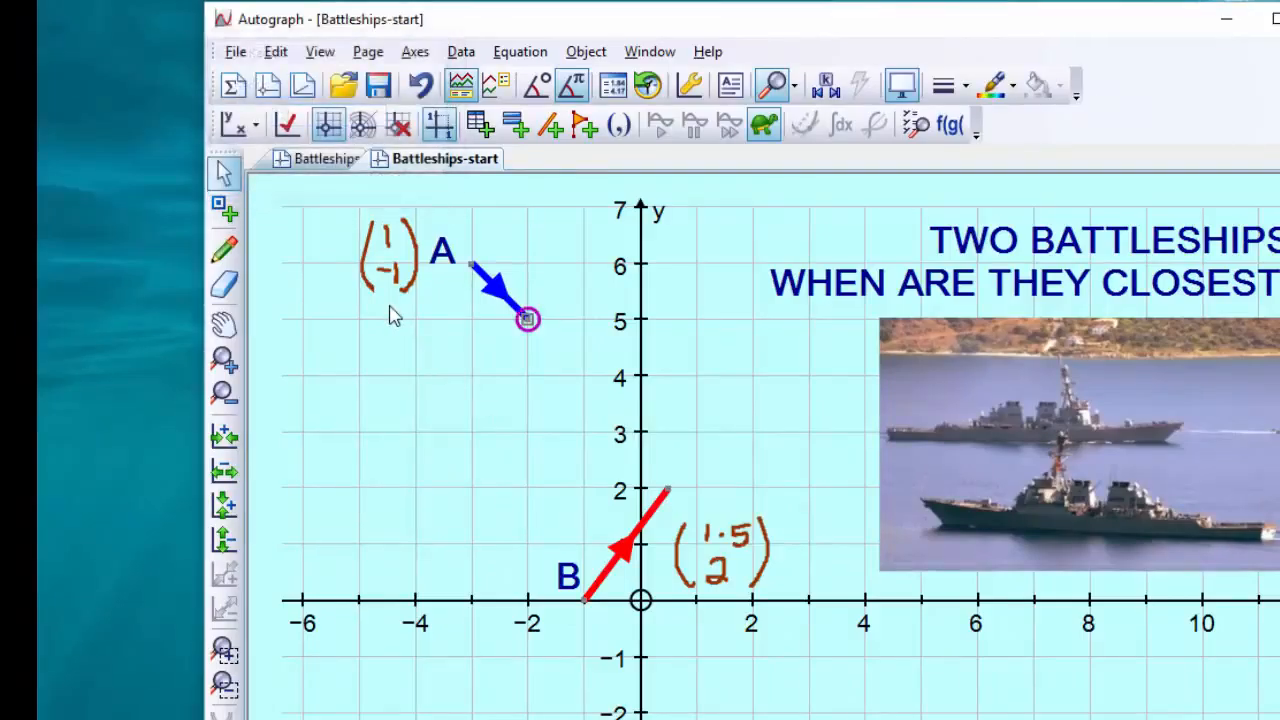
# Step: Draw a circle of radius 0.2 centred on the end point of vector B
pyautogui.click(667, 490)
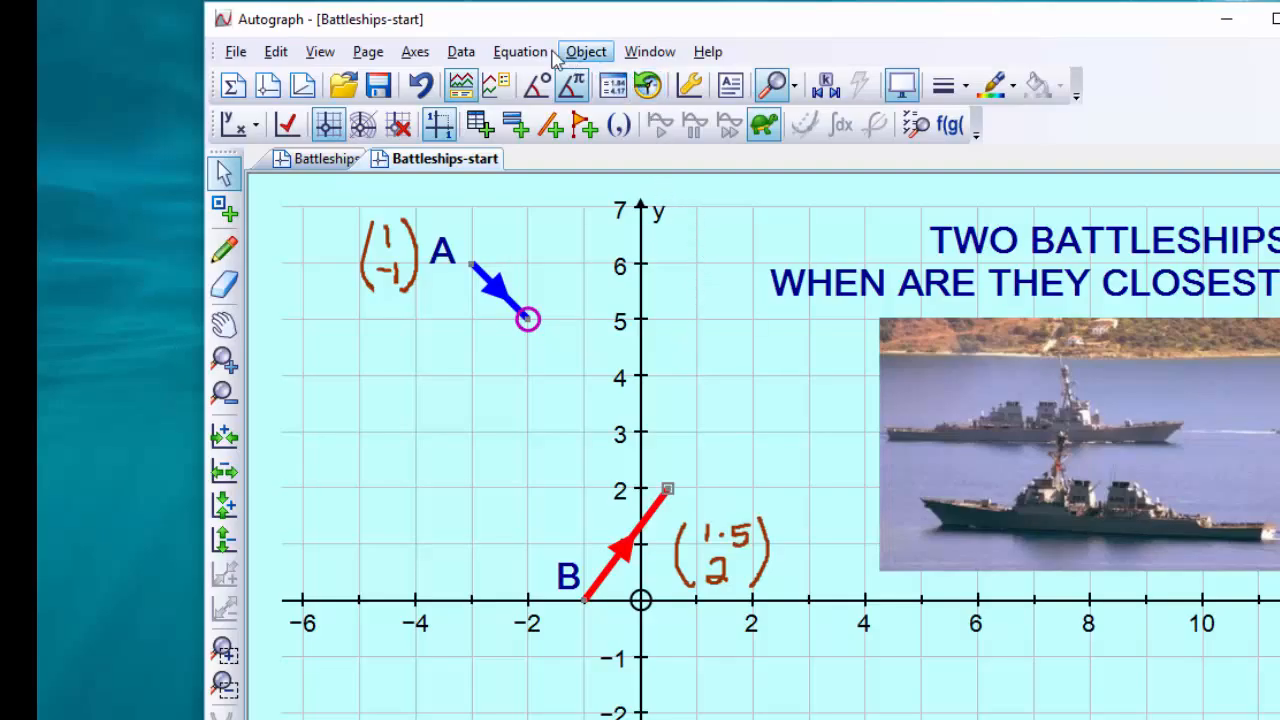
pyautogui.click(586, 51)
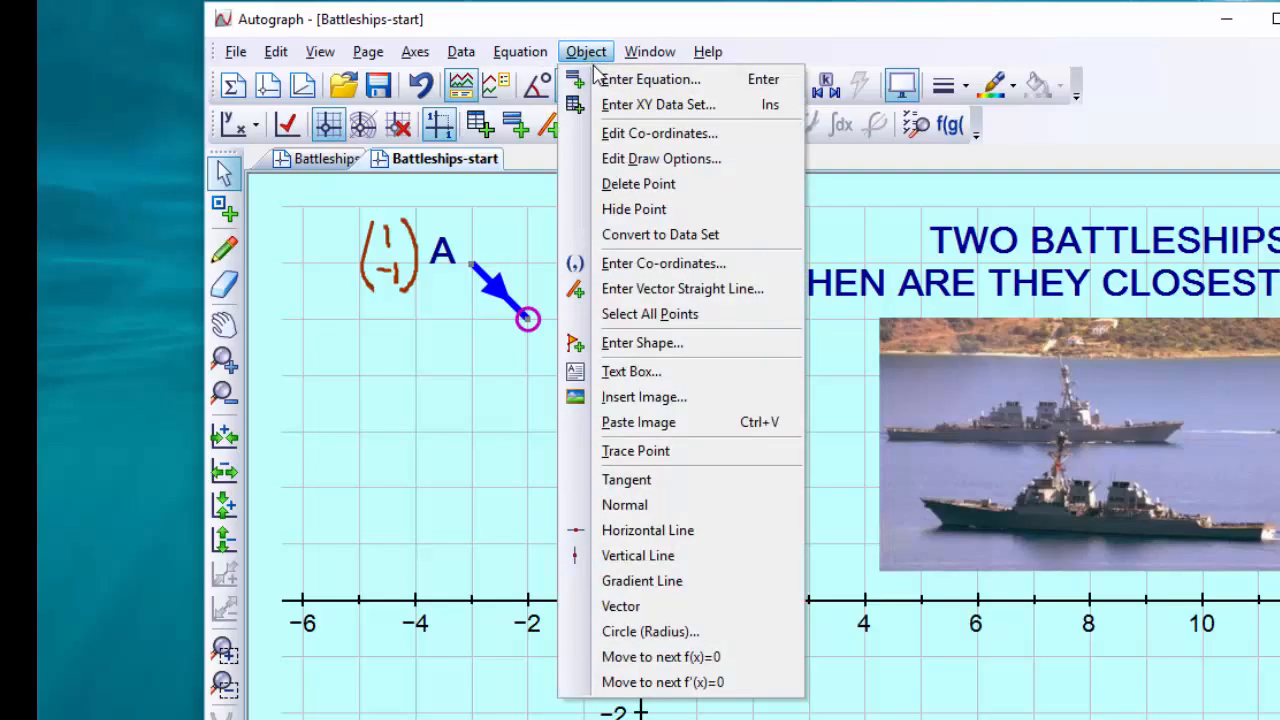
pyautogui.click(651, 632)
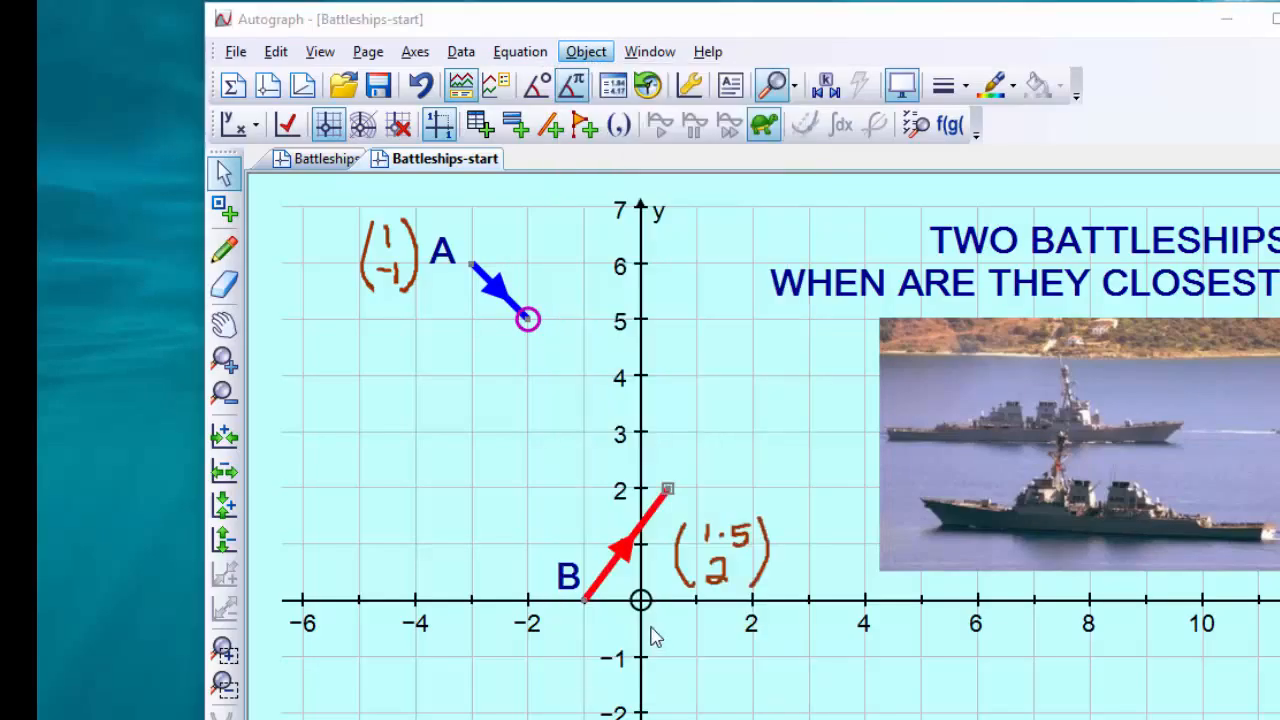
pyautogui.write('.2')
pyautogui.press('Return')
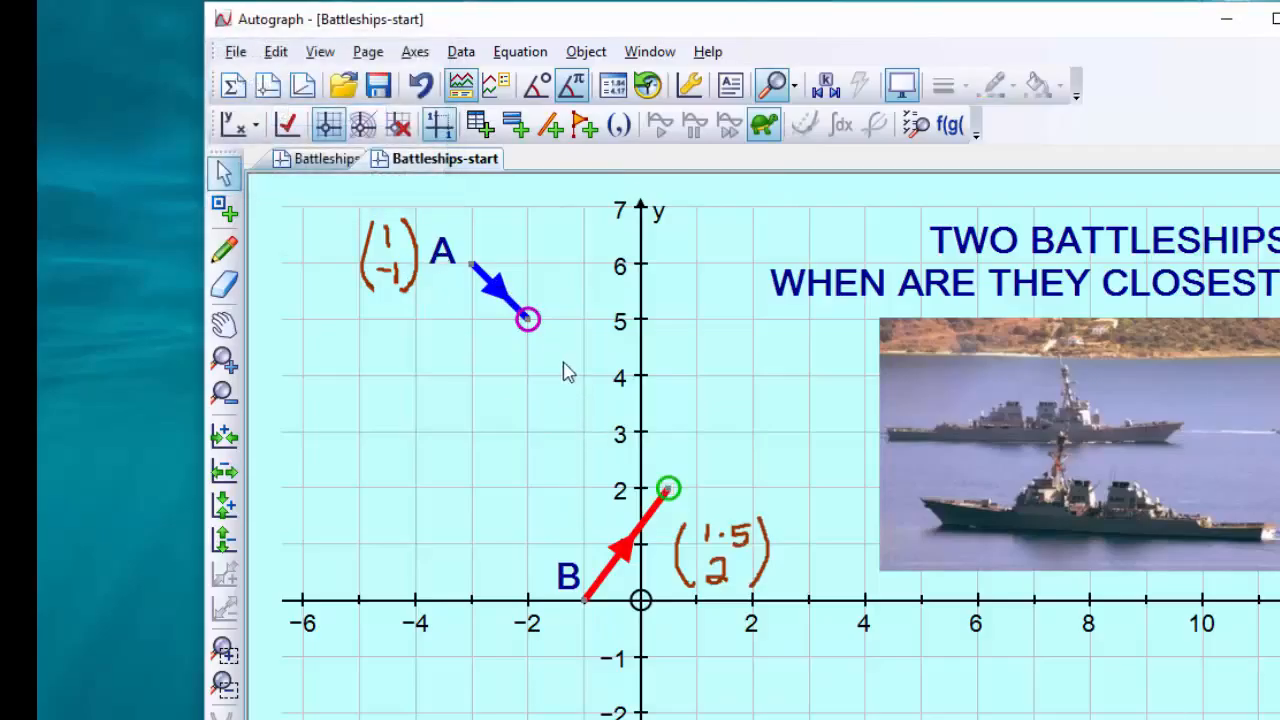
# Step: Open the Constant Controller, place it above the graph, and test the motion by raising t to 1.9 and returning it to 1
pyautogui.click(826, 87)
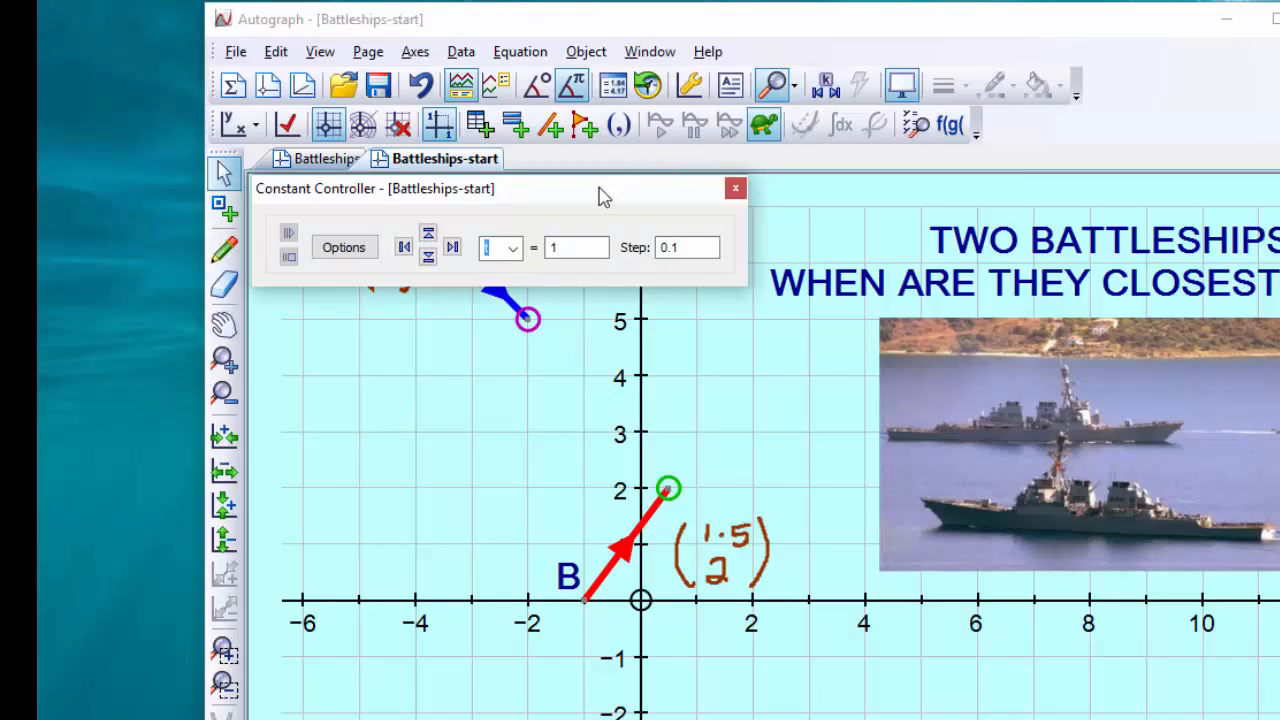
pyautogui.moveTo(600, 194); pyautogui.dragTo(857, 99)
pyautogui.click(685, 139)
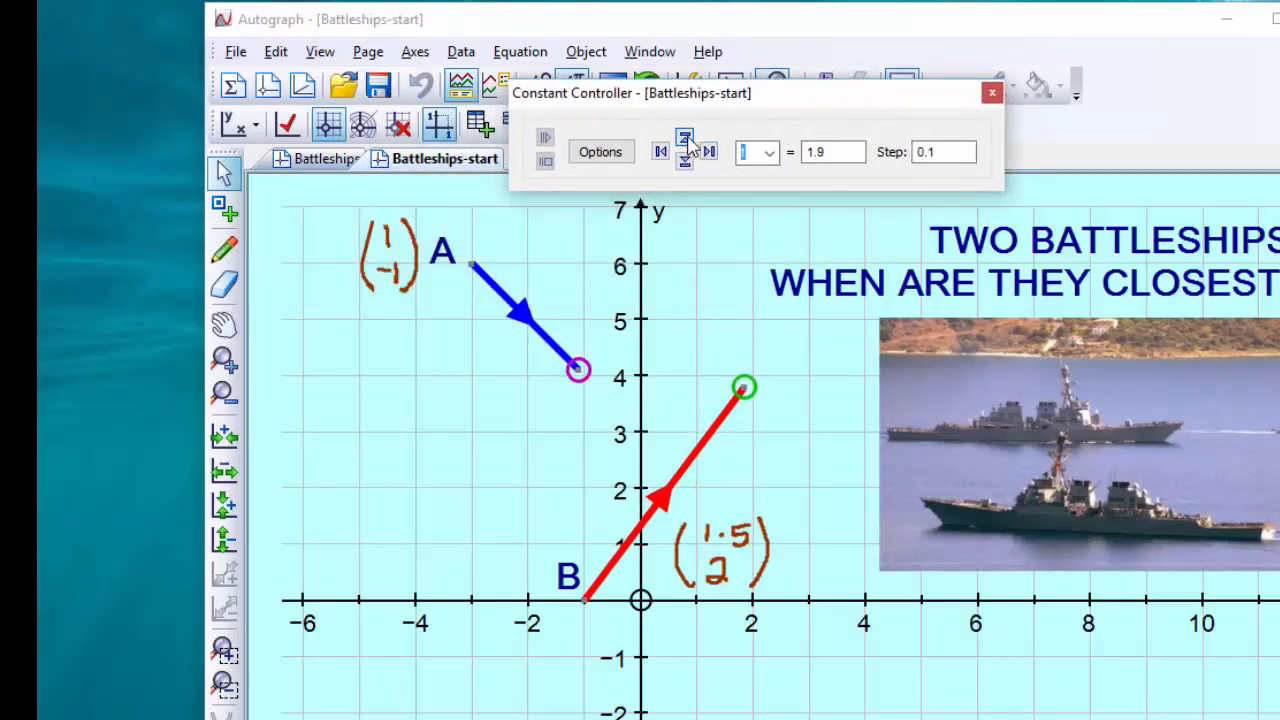
pyautogui.click(685, 162)
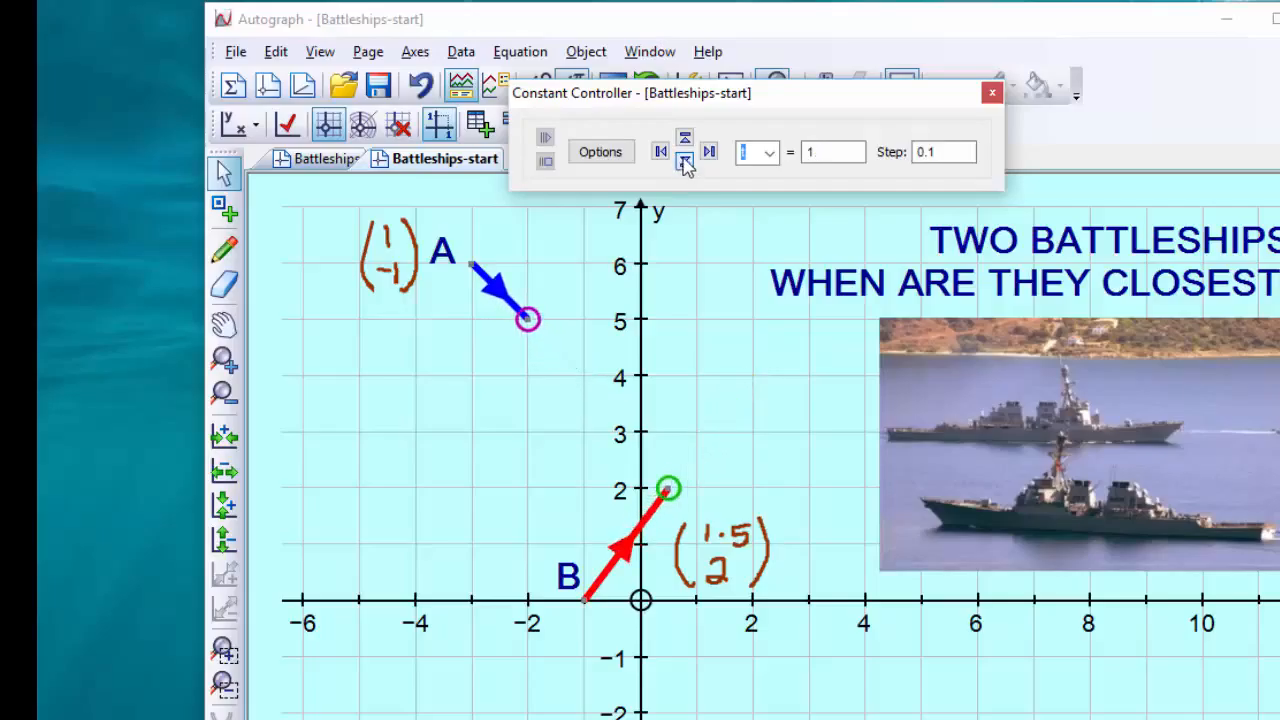
# Step: Join the end points of vectors A and B with a line segment
pyautogui.click(547, 345)
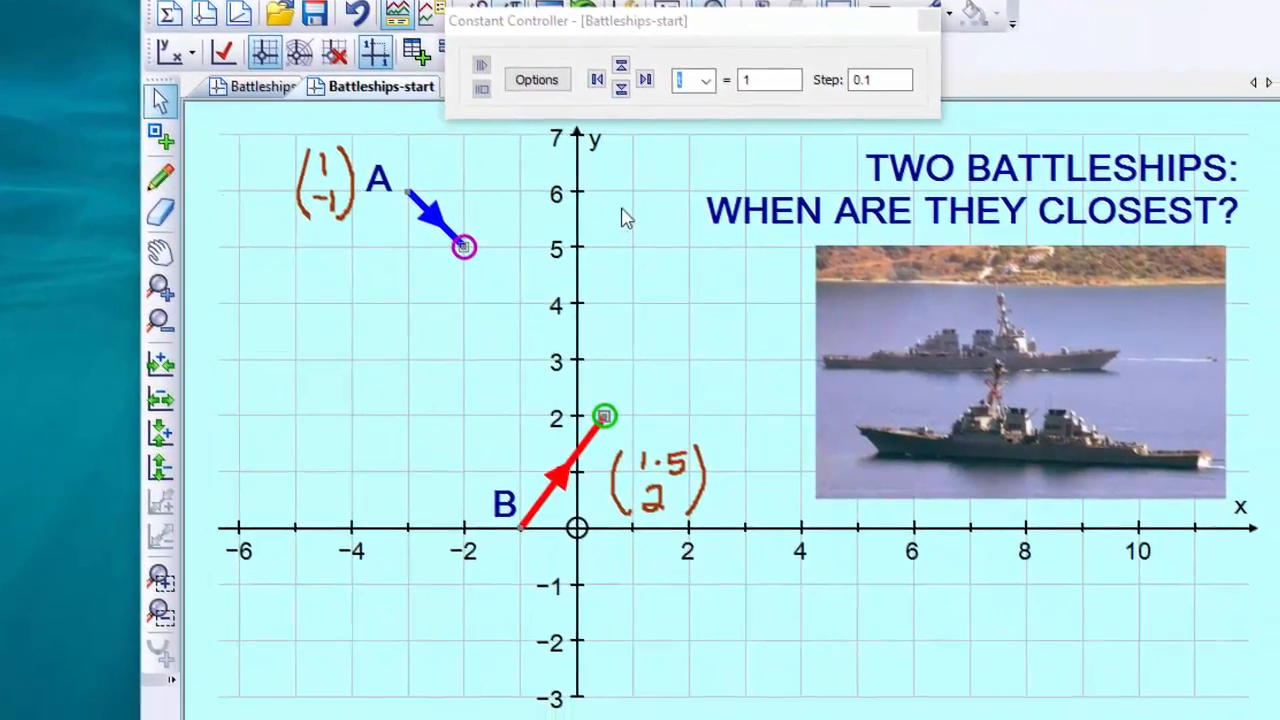
pyautogui.rightClick(683, 274)
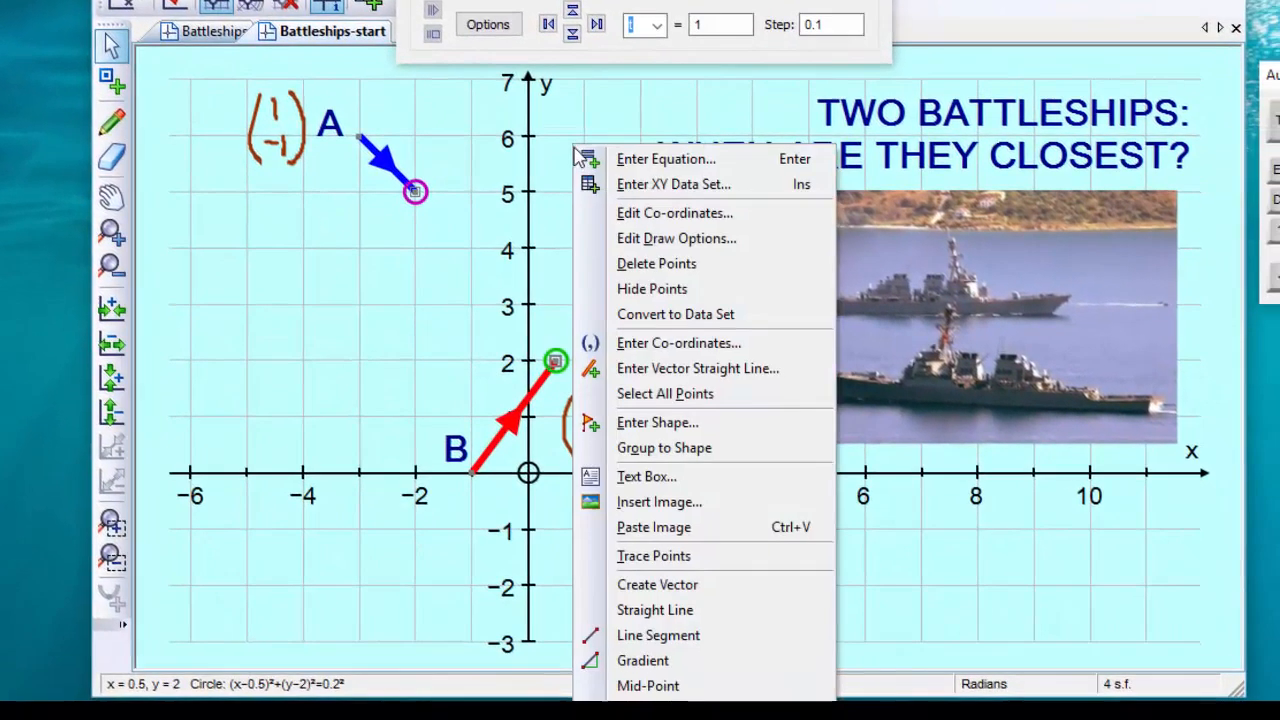
pyautogui.click(645, 635)
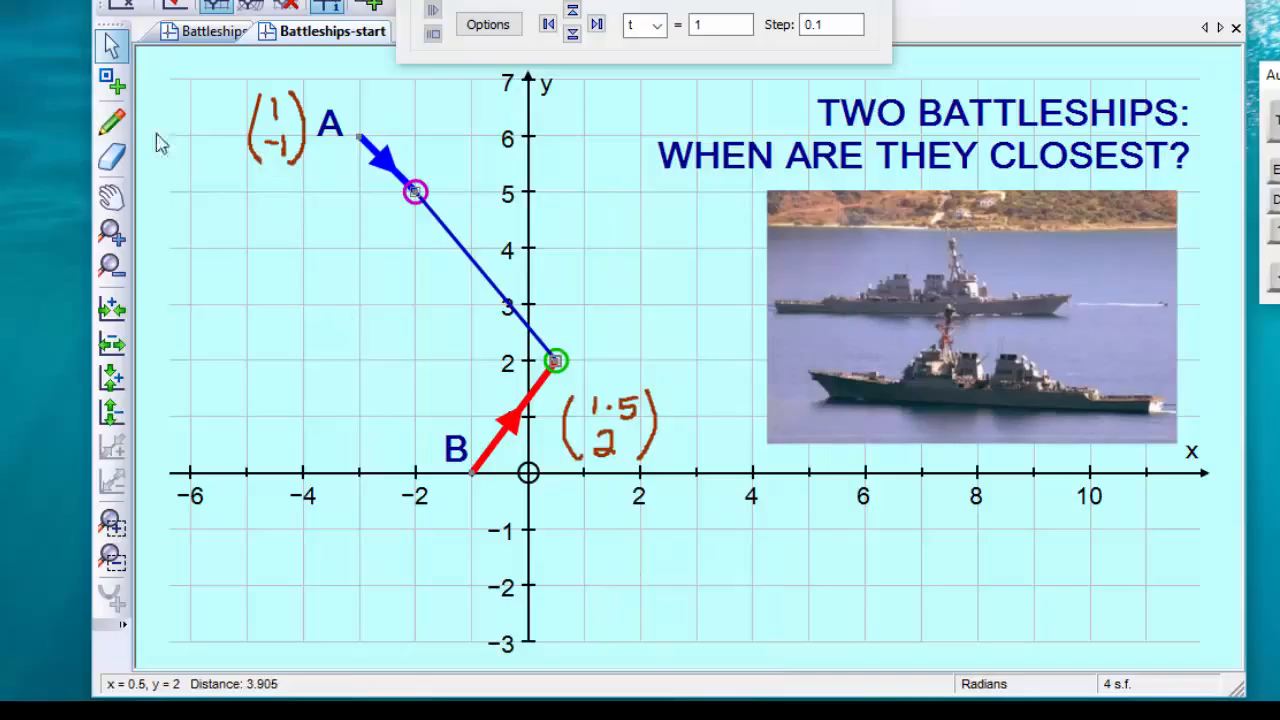
# Step: Add a free point at (4, −2) on the grid
pyautogui.click(113, 82)
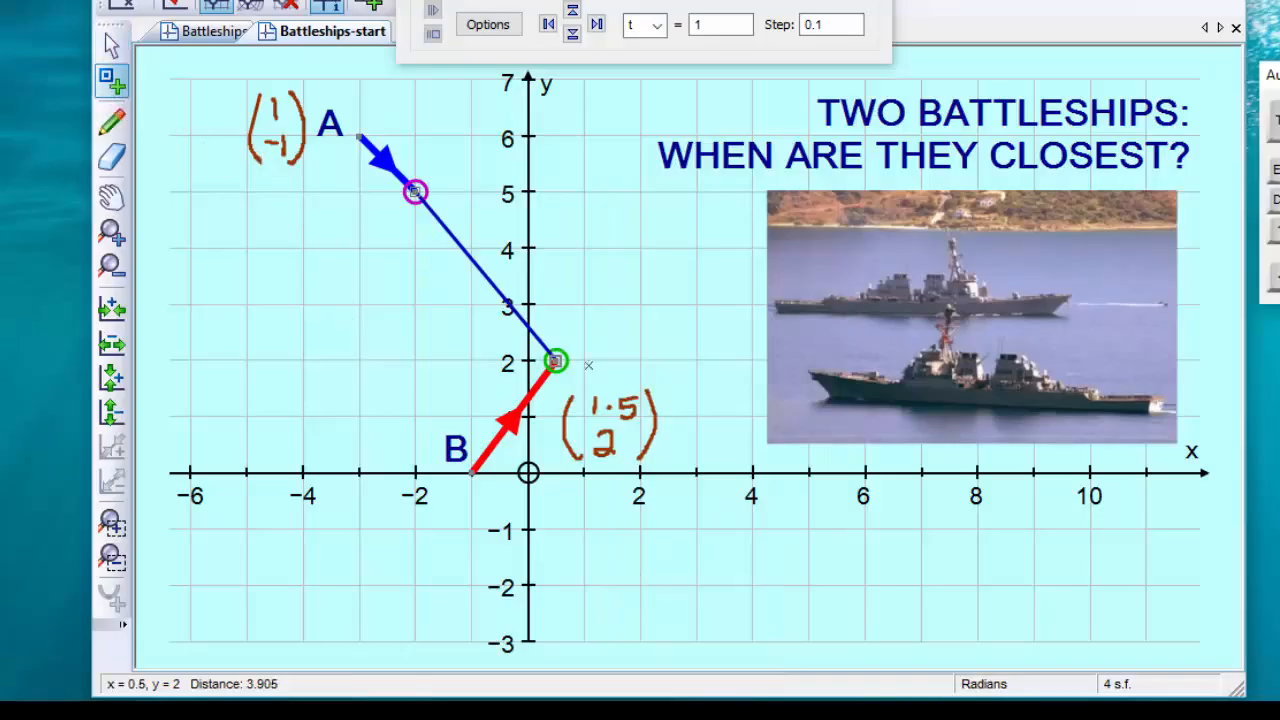
pyautogui.click(752, 585)
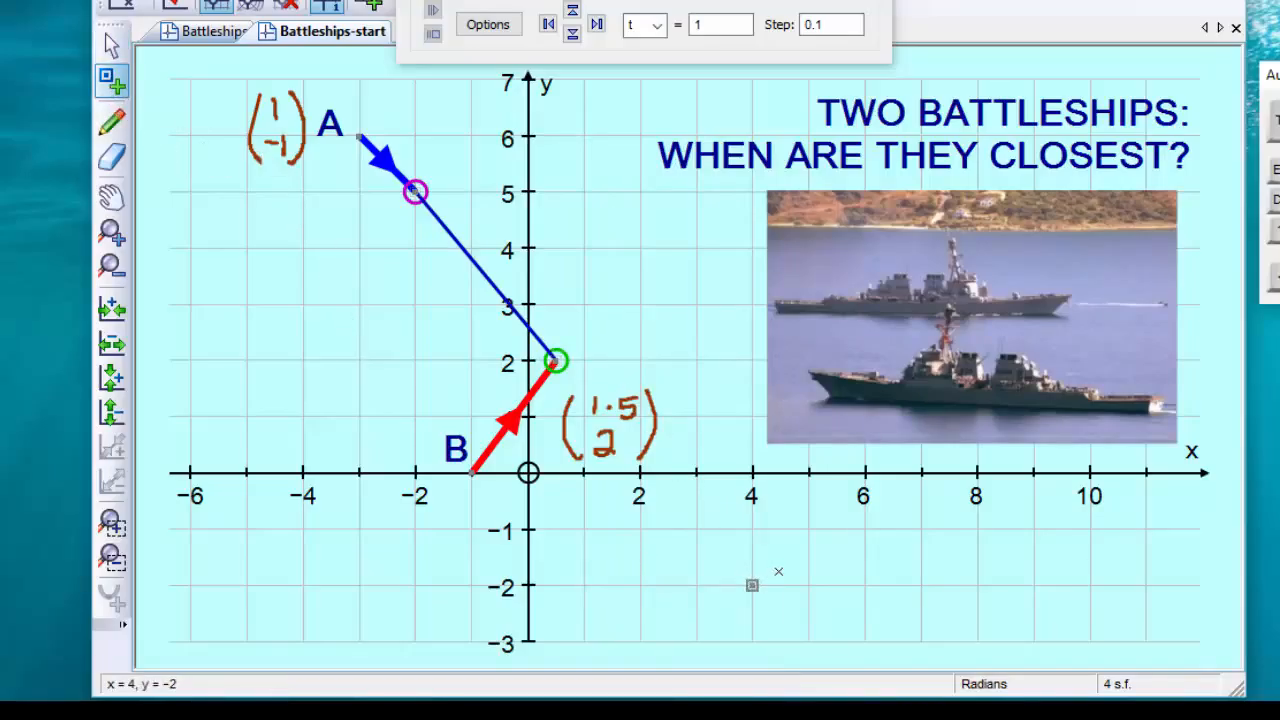
pyautogui.click(111, 45)
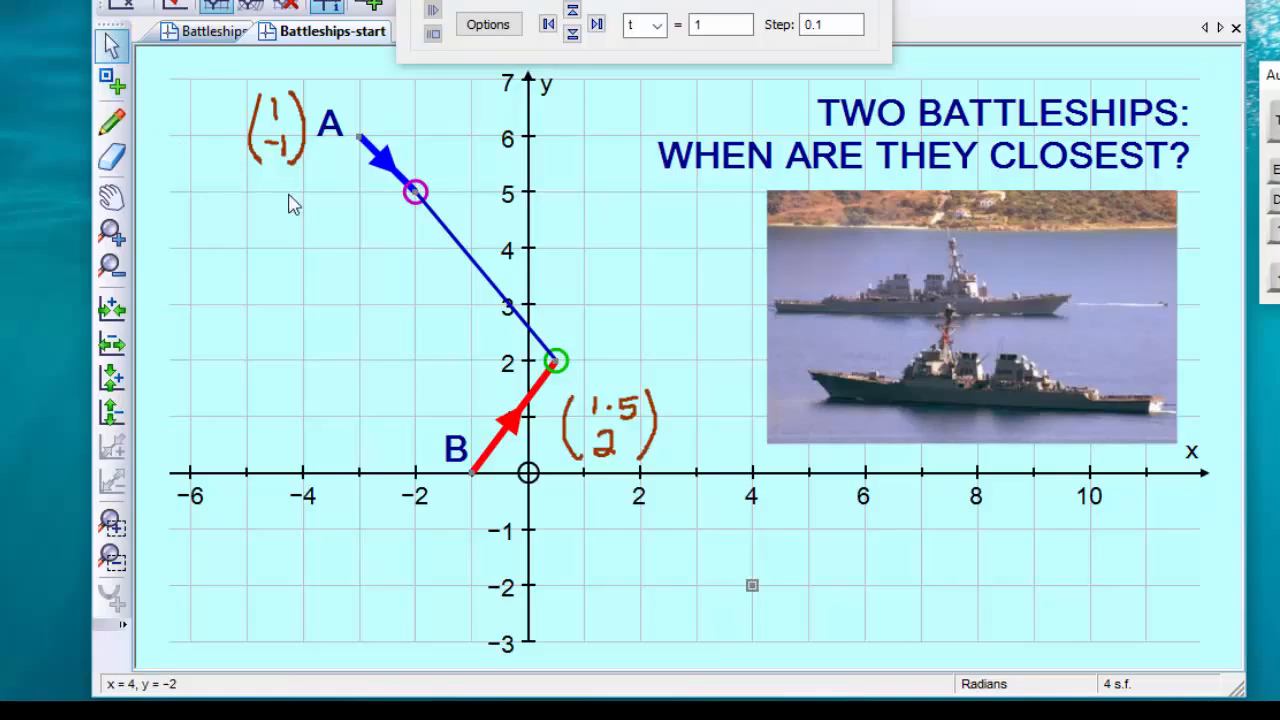
# Step: Draw a circle centred on the point (4, −2) with the line segment between the ships as its radius
pyautogui.click(474, 258)
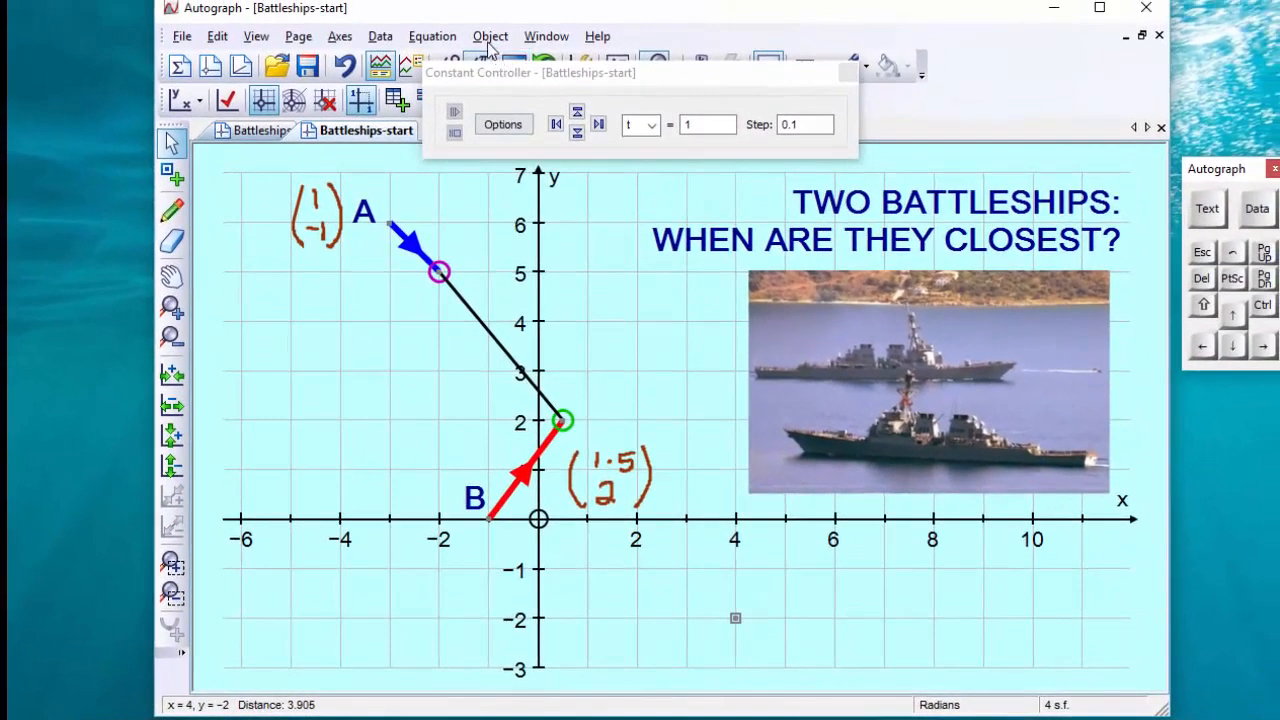
pyautogui.click(484, 1)
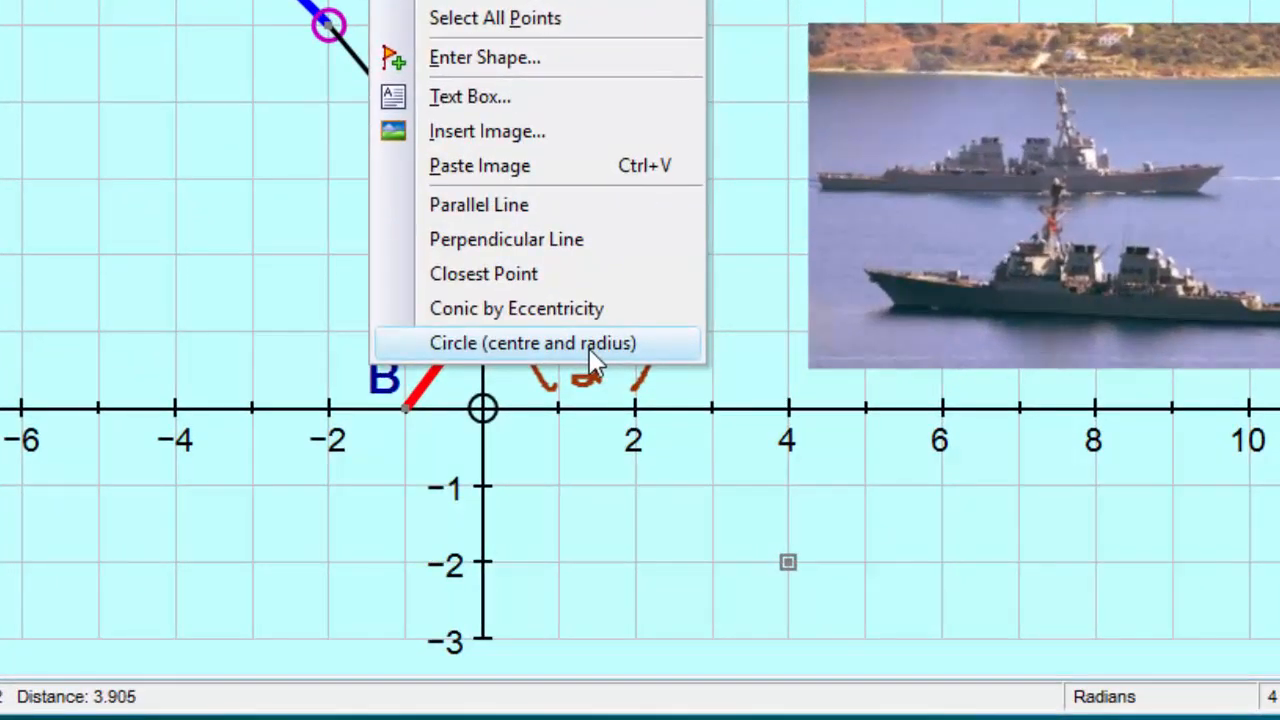
pyautogui.click(590, 352)
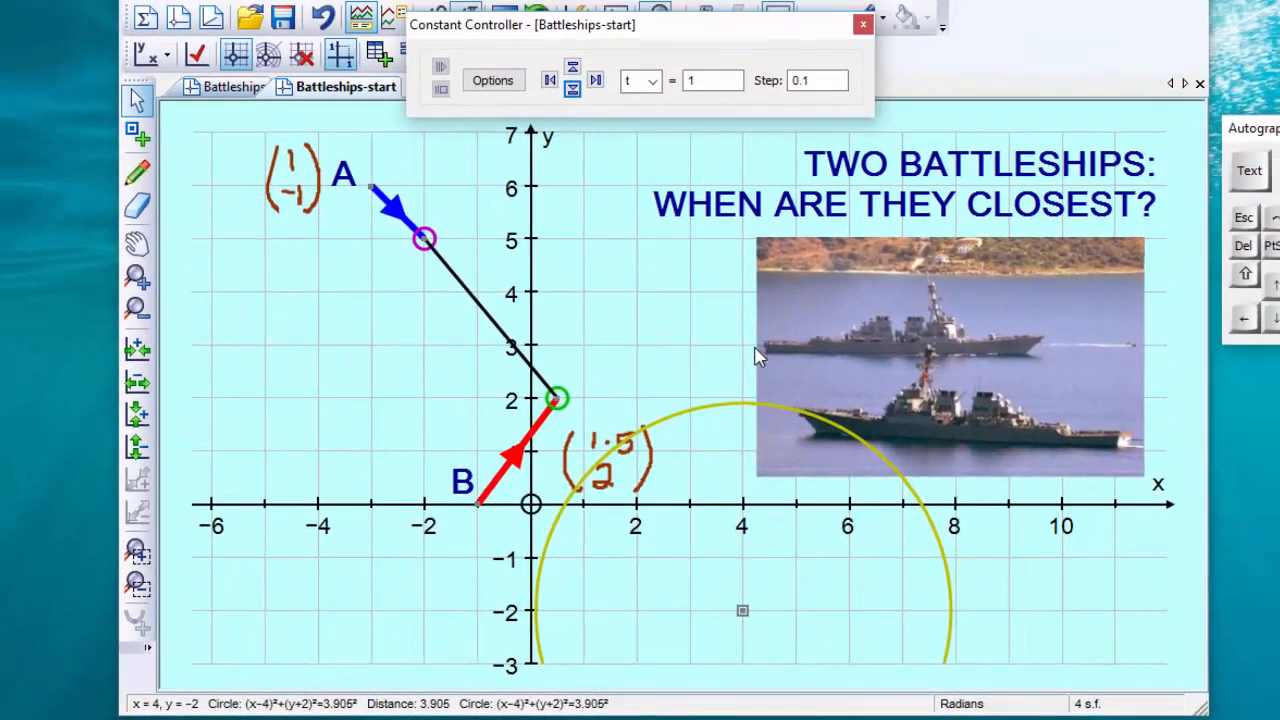
# Step: Lower t to 0.5 in steps of 0.1 and bring it back to 1 while watching the circle's size
pyautogui.click(573, 89)
pyautogui.click(573, 89)
pyautogui.click(573, 89)
pyautogui.click(573, 89)
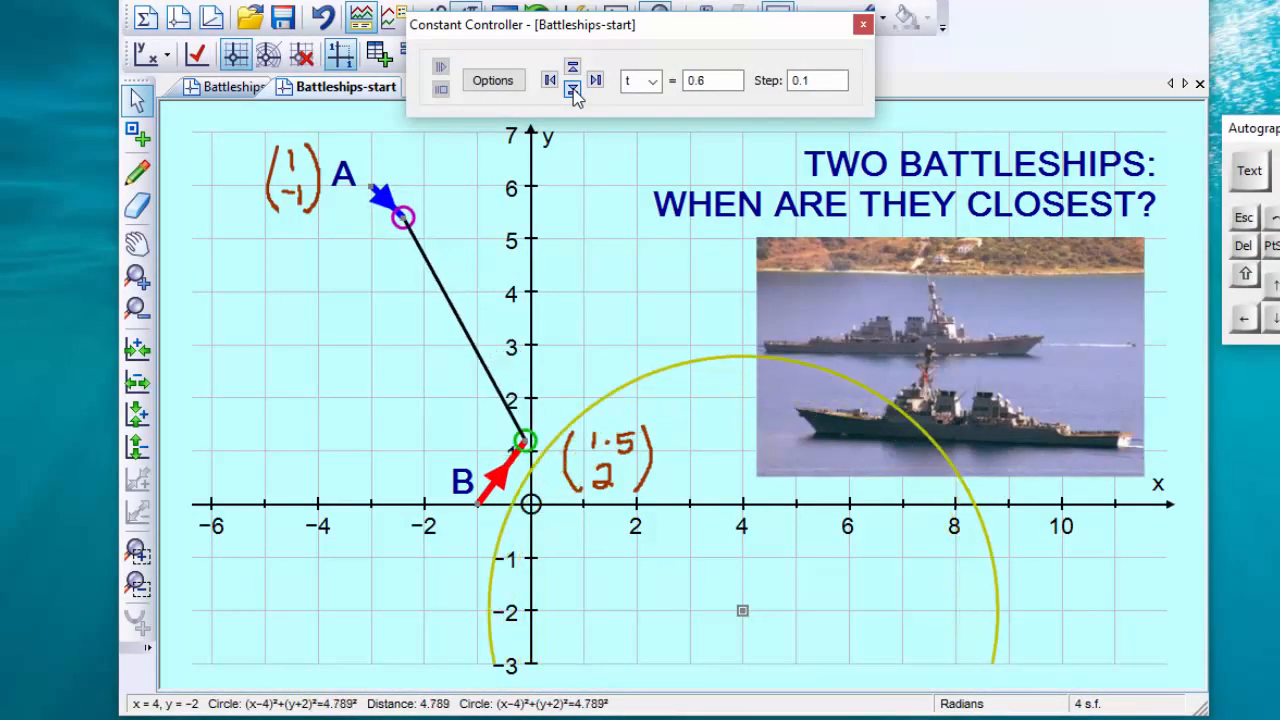
pyautogui.click(573, 89)
pyautogui.click(573, 68)
pyautogui.click(573, 68)
pyautogui.click(573, 68)
pyautogui.click(573, 72)
pyautogui.click(573, 72)
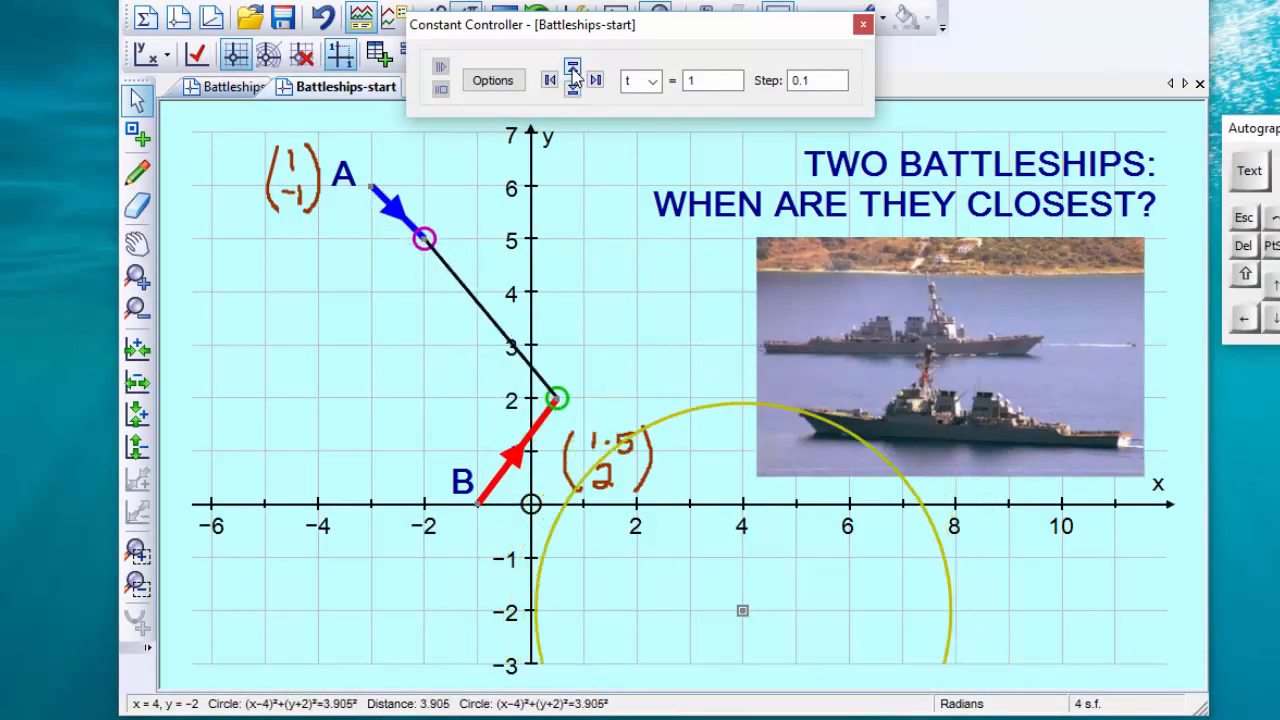
# Step: Step t up to 2.2 and back to 1.9 to look for the smallest circle, and clear the selection
pyautogui.click(573, 72)
pyautogui.click(573, 72)
pyautogui.click(573, 72)
pyautogui.click(573, 72)
pyautogui.click(573, 72)
pyautogui.click(573, 72)
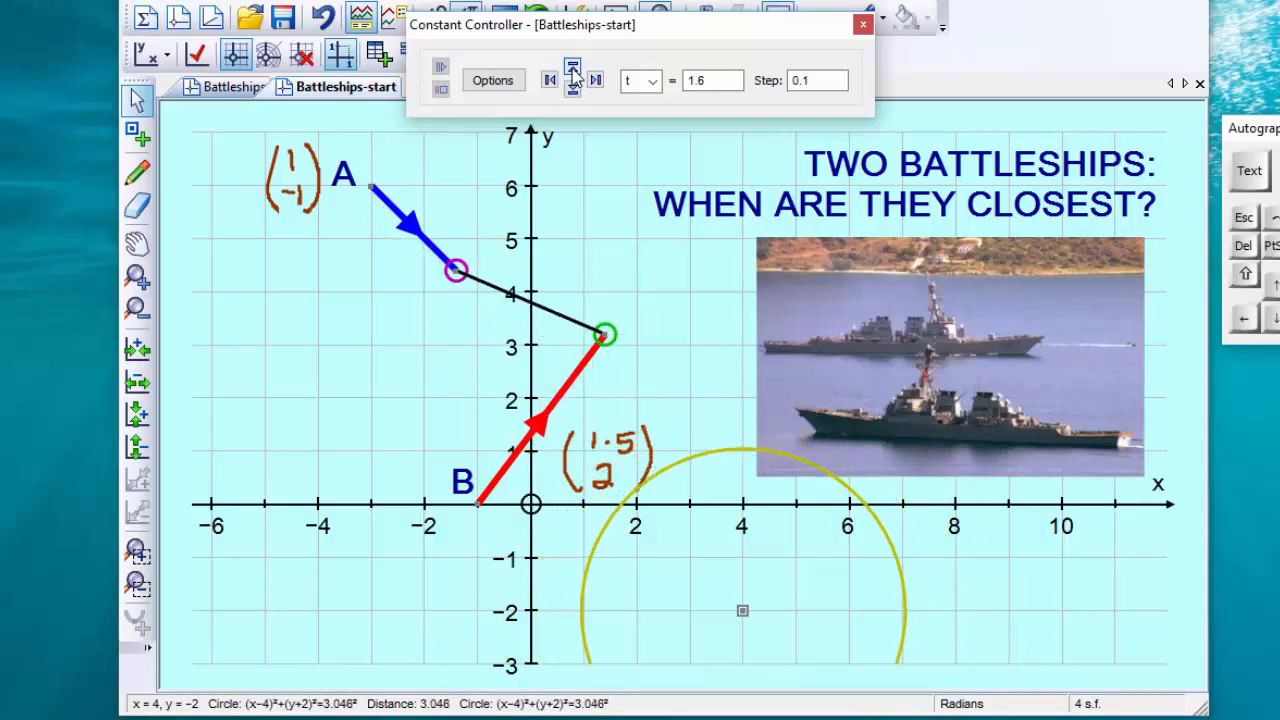
pyautogui.click(573, 72)
pyautogui.click(573, 72)
pyautogui.click(573, 72)
pyautogui.click(573, 72)
pyautogui.click(573, 72)
pyautogui.click(573, 70)
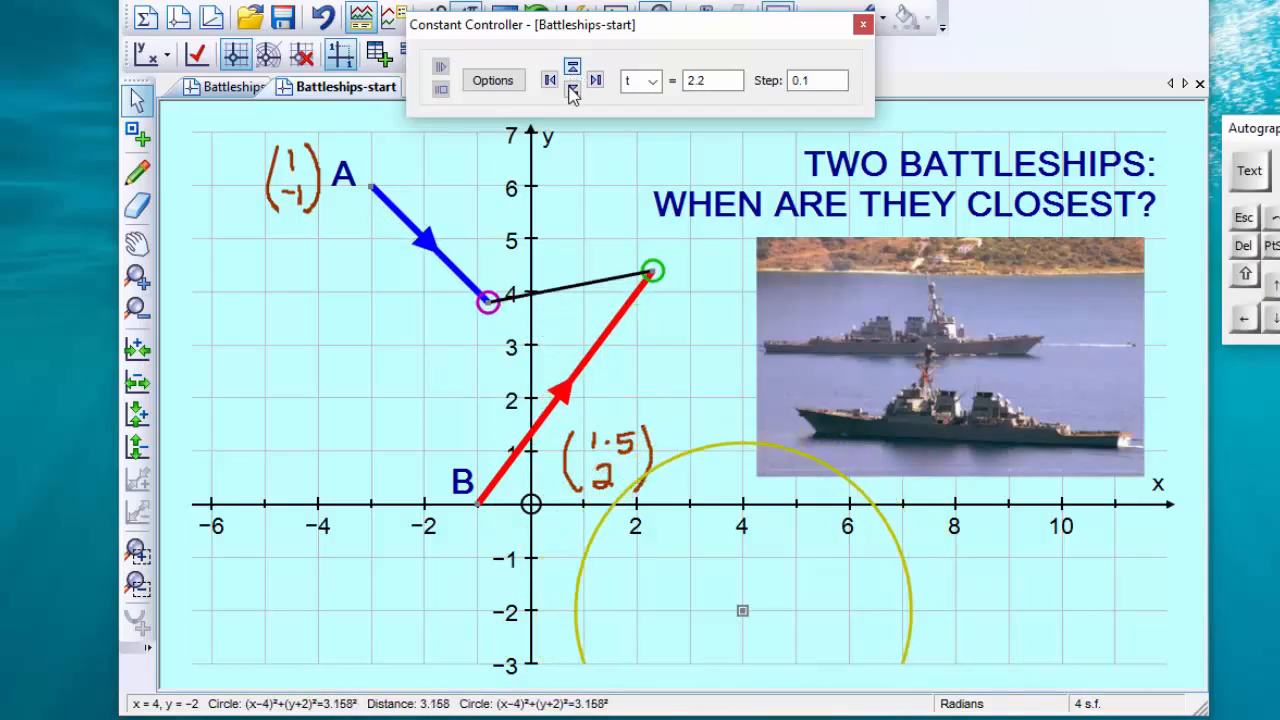
pyautogui.click(573, 90)
pyautogui.click(573, 90)
pyautogui.click(573, 90)
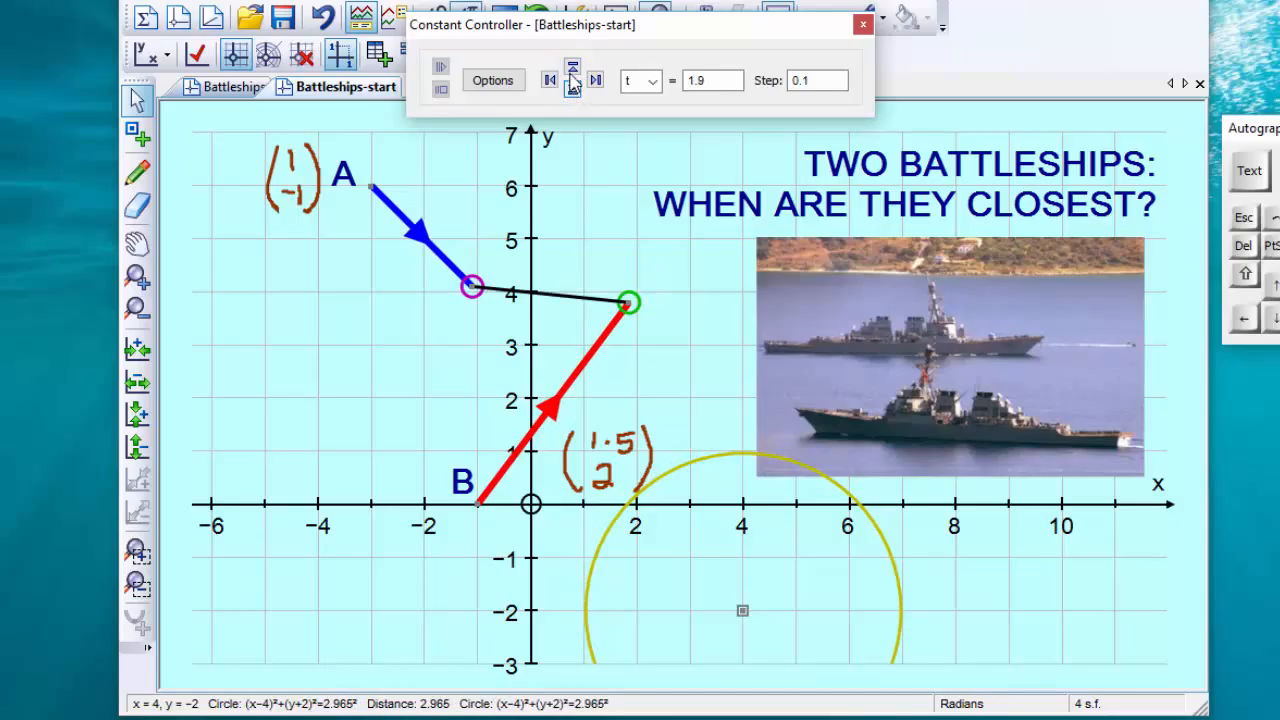
pyautogui.click(573, 70)
pyautogui.click(573, 90)
pyautogui.click(506, 516)
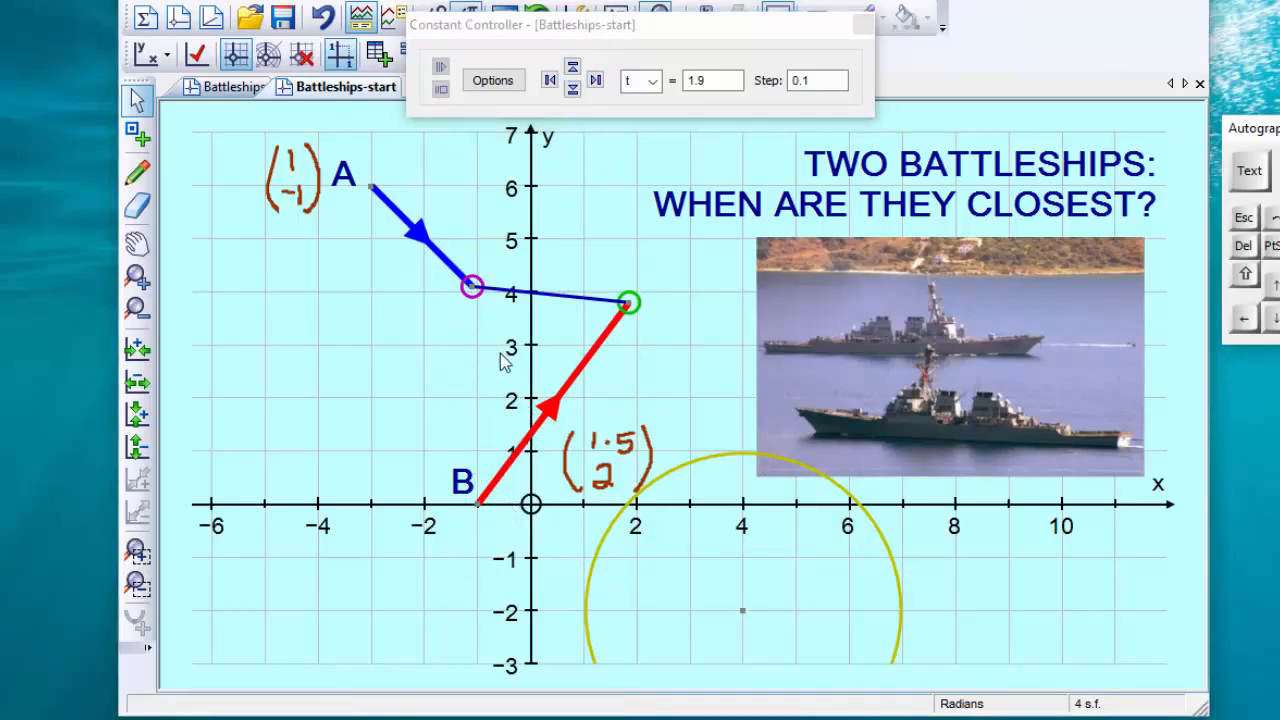
# Step: Draw the negative of ship B's vector starting at point B, and clear the selection
pyautogui.click(547, 408)
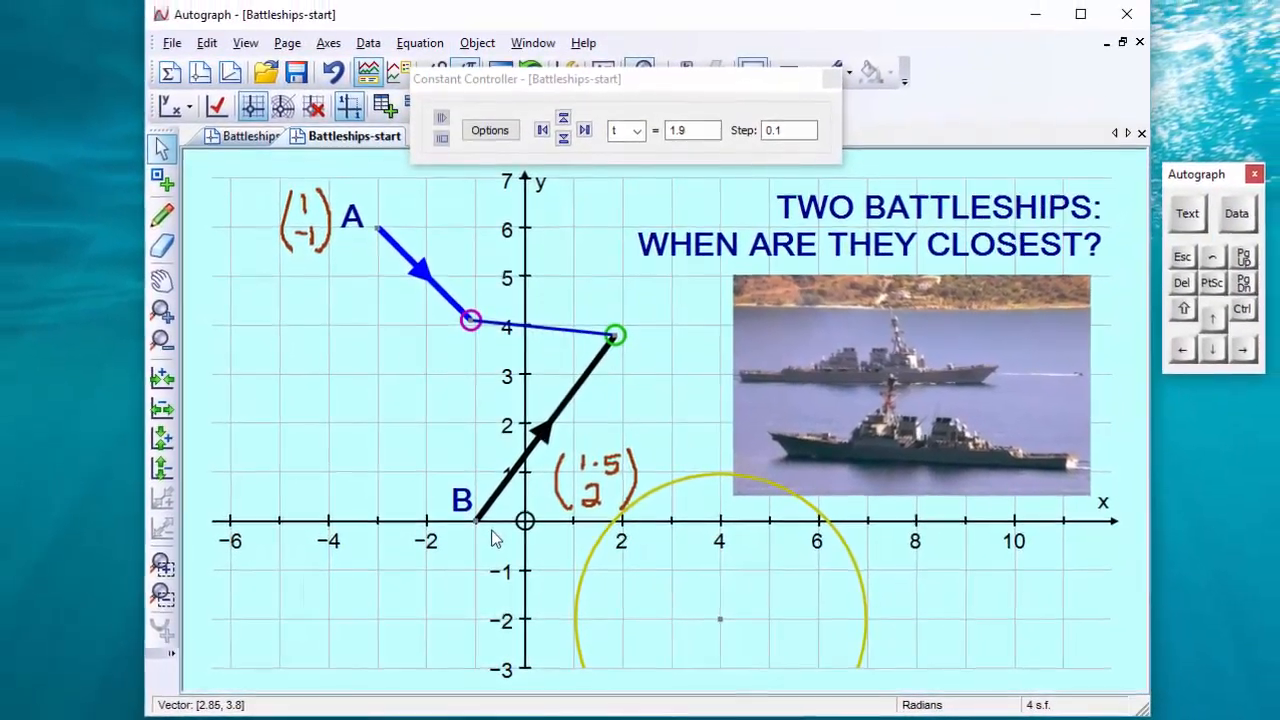
pyautogui.click(490, 528)
pyautogui.click(478, 512)
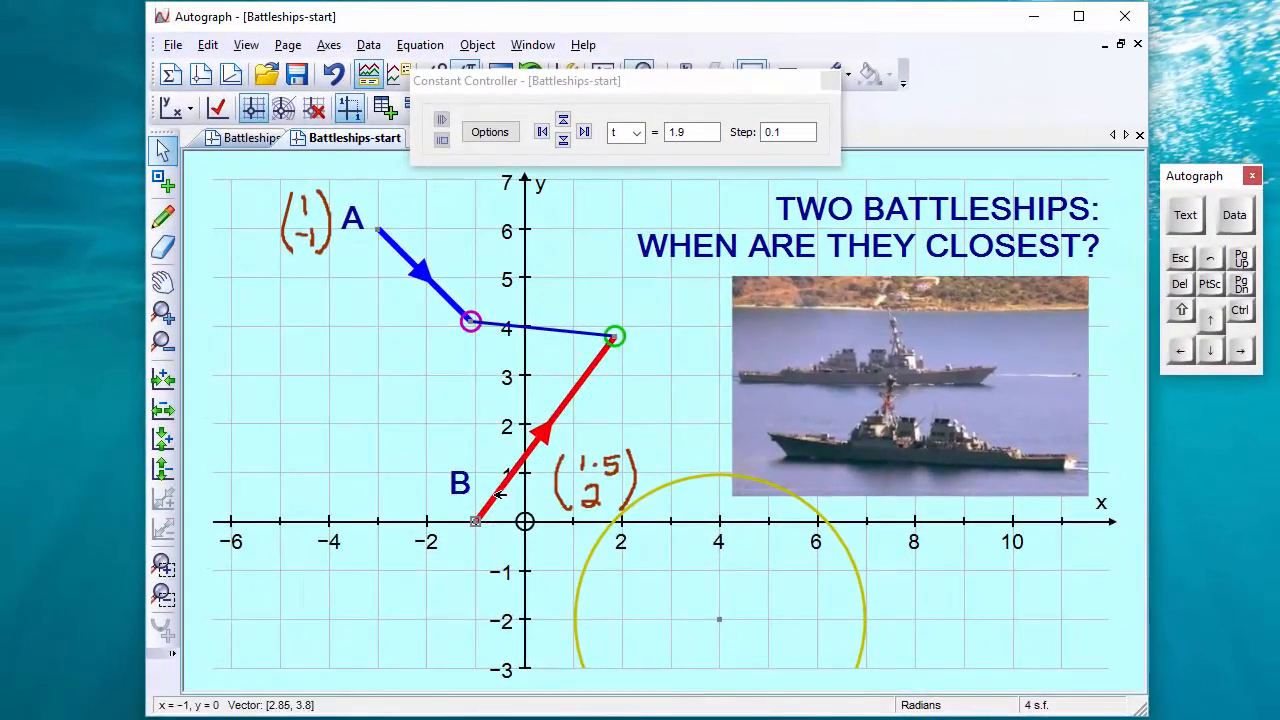
pyautogui.keyDown('shift'); pyautogui.click(498, 494); pyautogui.keyUp('shift')
pyautogui.rightClick(563, 233)
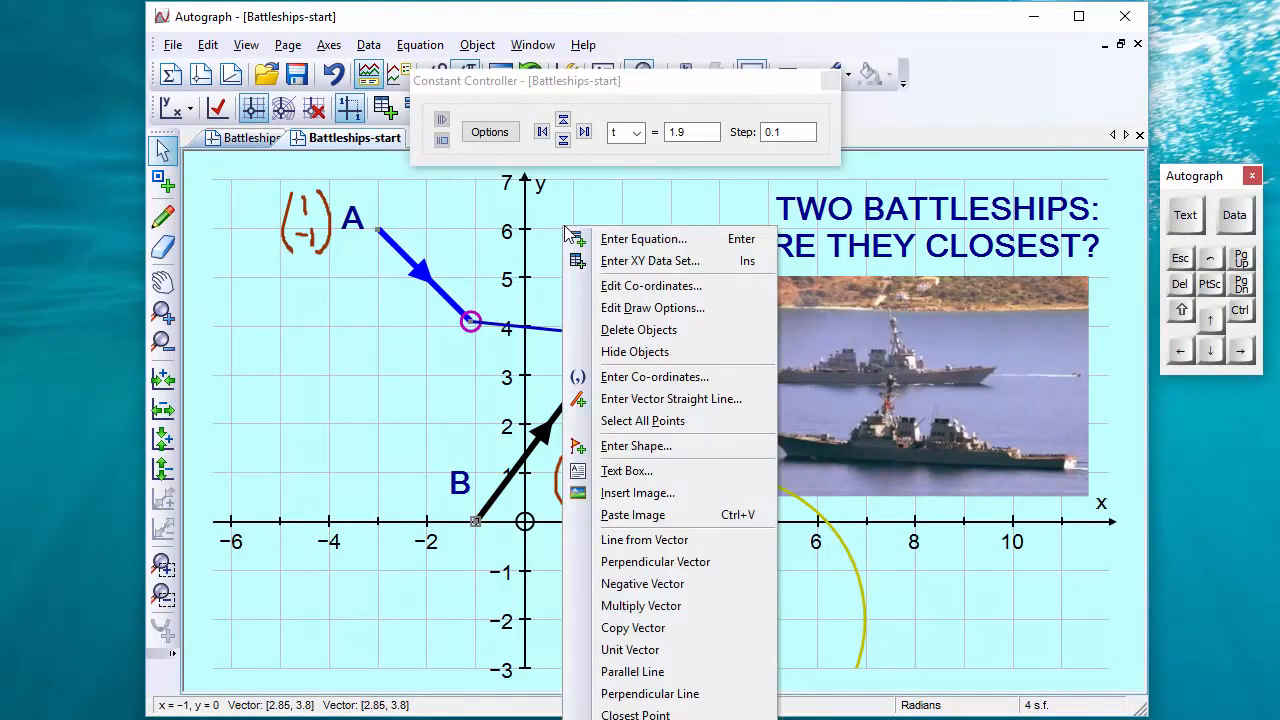
pyautogui.click(608, 591)
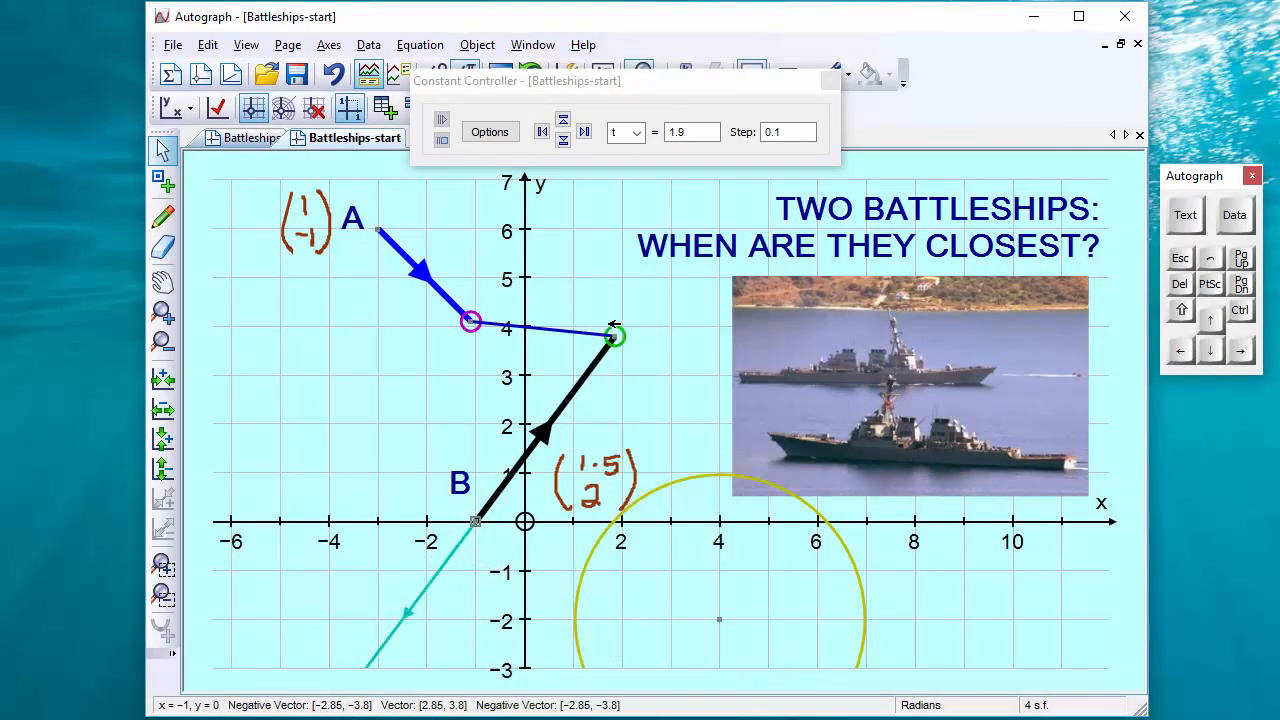
pyautogui.click(424, 517)
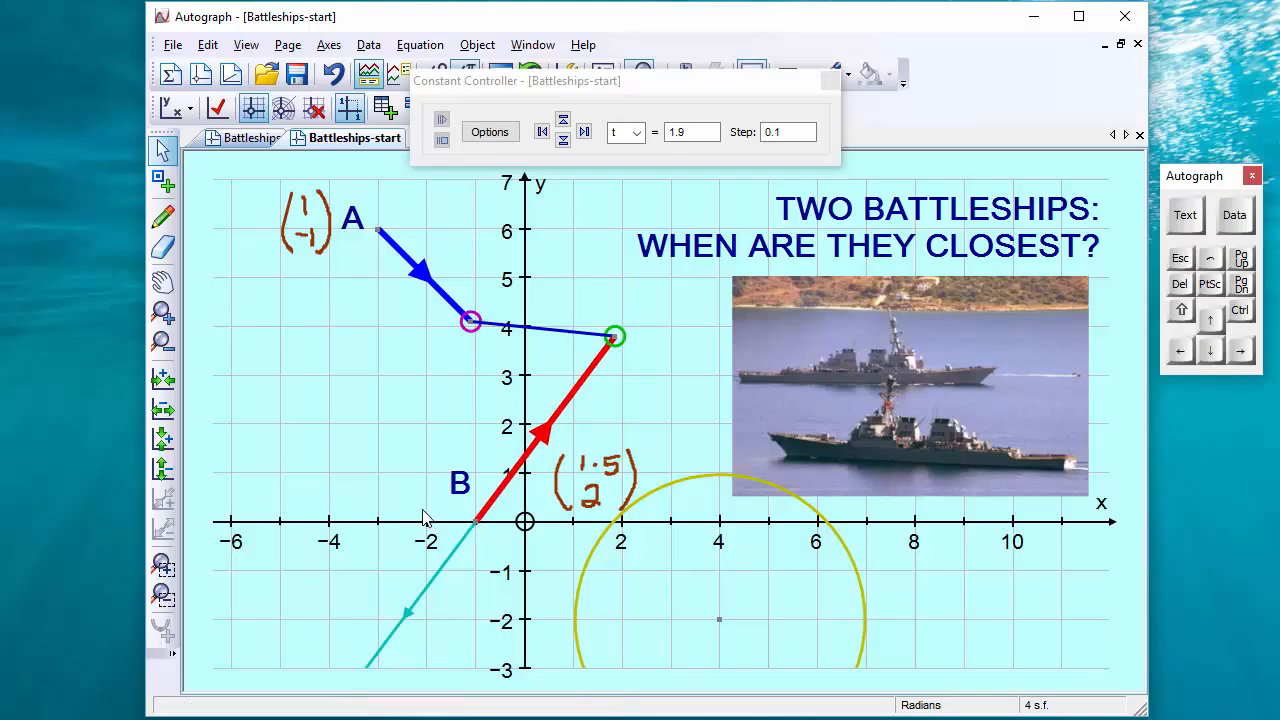
# Step: Copy the negative of ship B's vector to point A and clear the selection
pyautogui.click(421, 602)
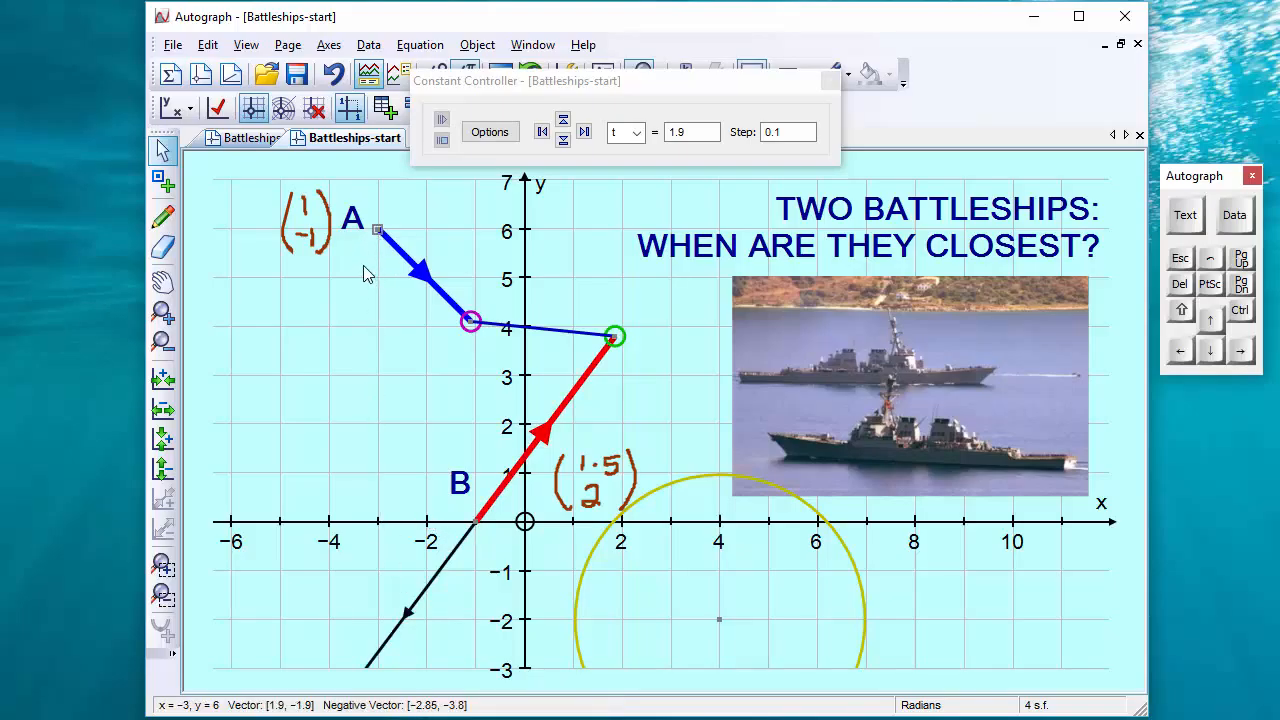
pyautogui.click(477, 45)
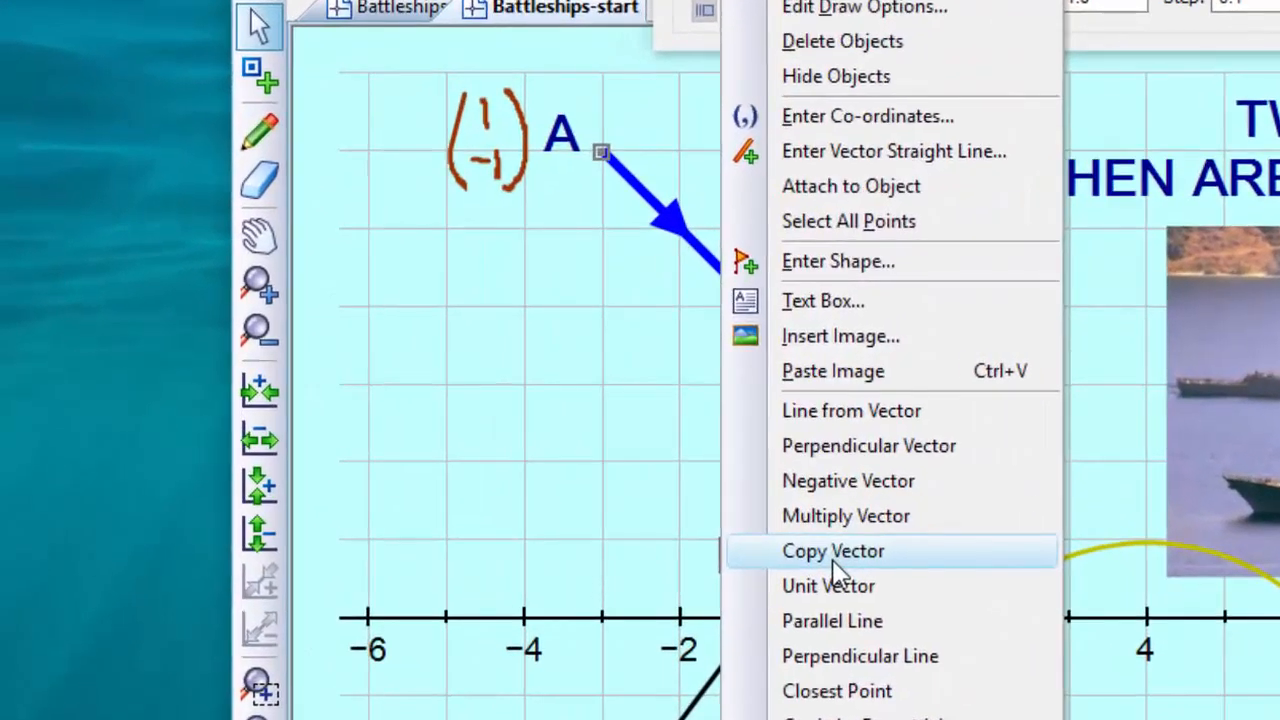
pyautogui.click(520, 476)
pyautogui.click(549, 404)
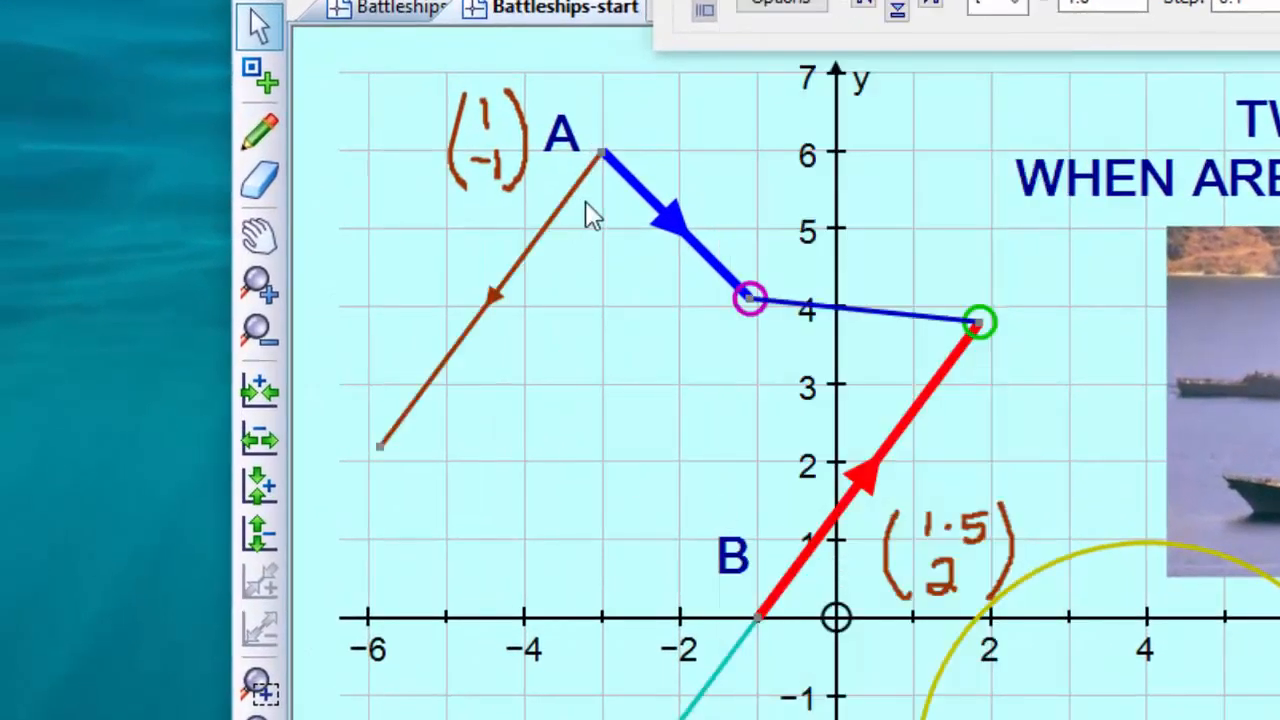
# Step: Add ship A's vector and the copied negative vector, drawing the resultant from point A
pyautogui.click(676, 226)
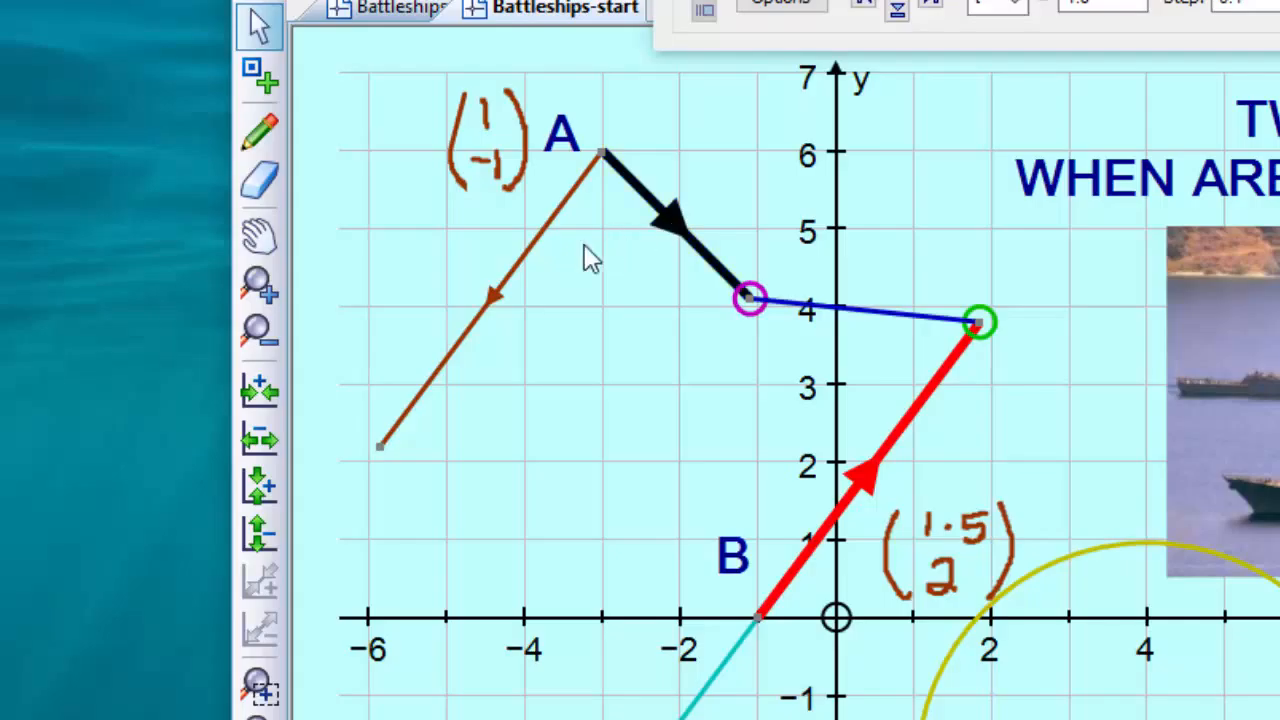
pyautogui.keyDown('shift'); pyautogui.click(500, 290); pyautogui.keyUp('shift')
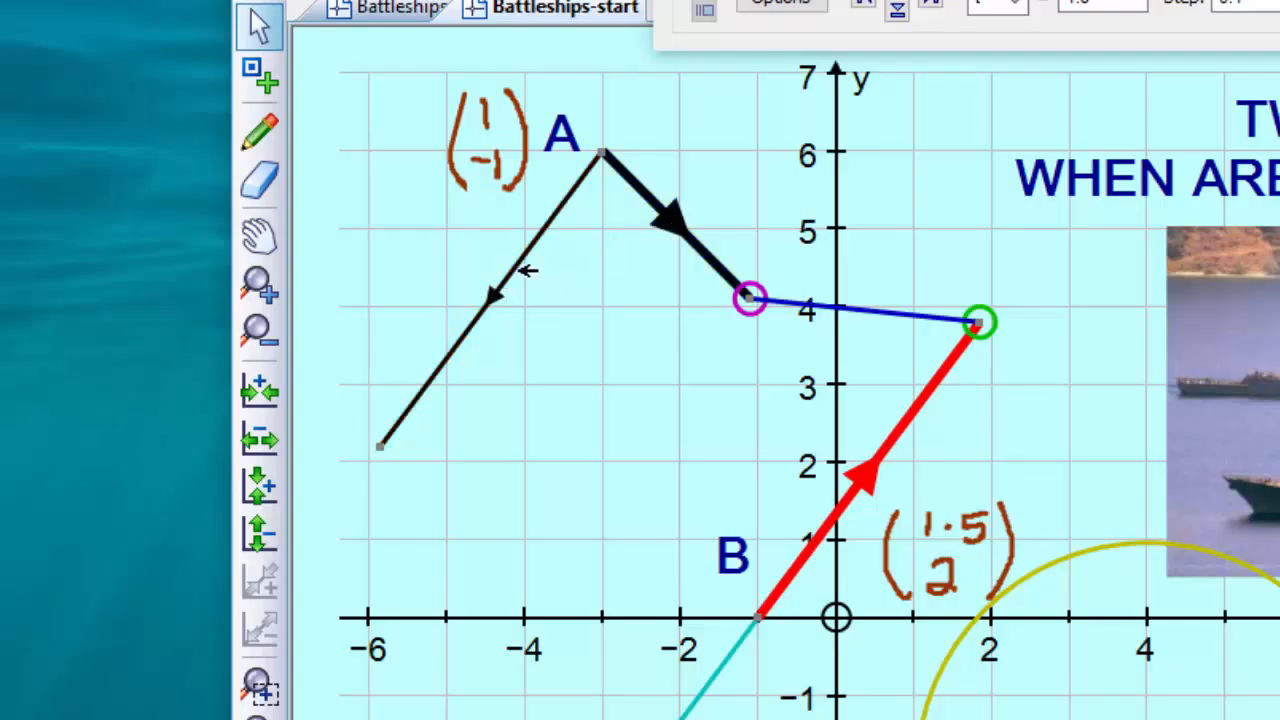
pyautogui.keyDown('shift'); pyautogui.click(602, 154); pyautogui.keyUp('shift')
pyautogui.rightClick(610, 256)
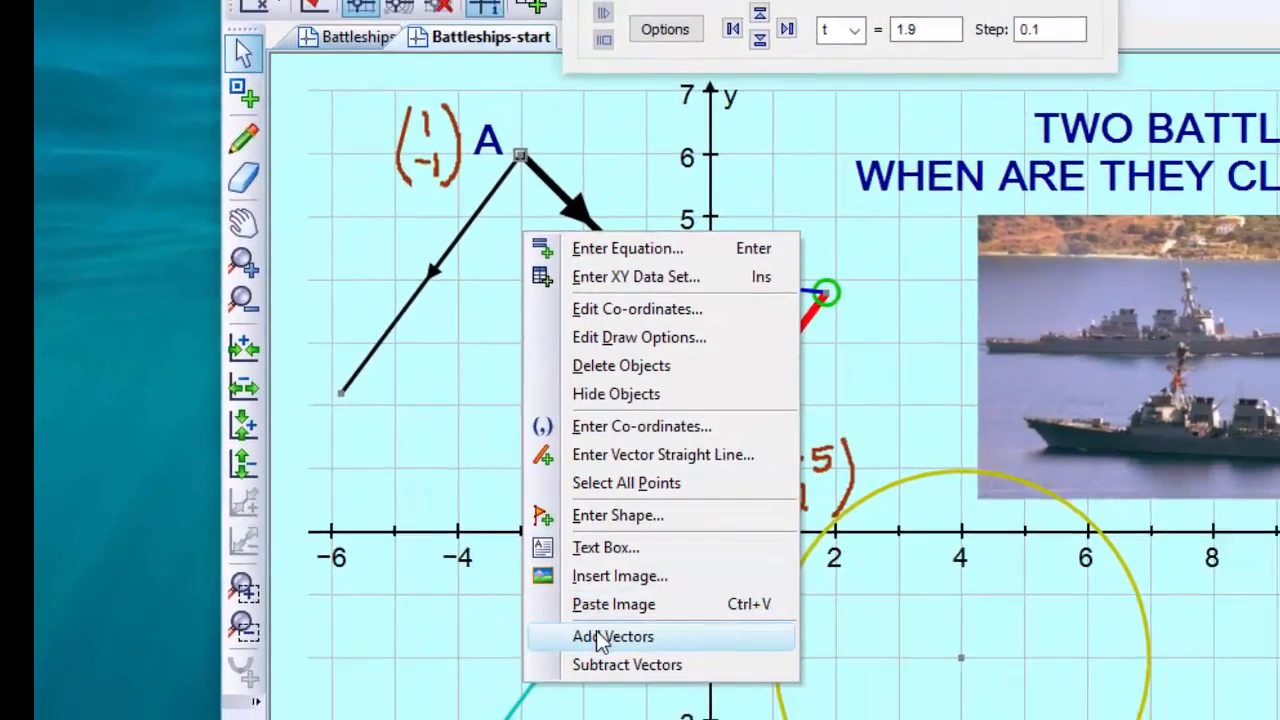
pyautogui.click(638, 712)
pyautogui.click(448, 612)
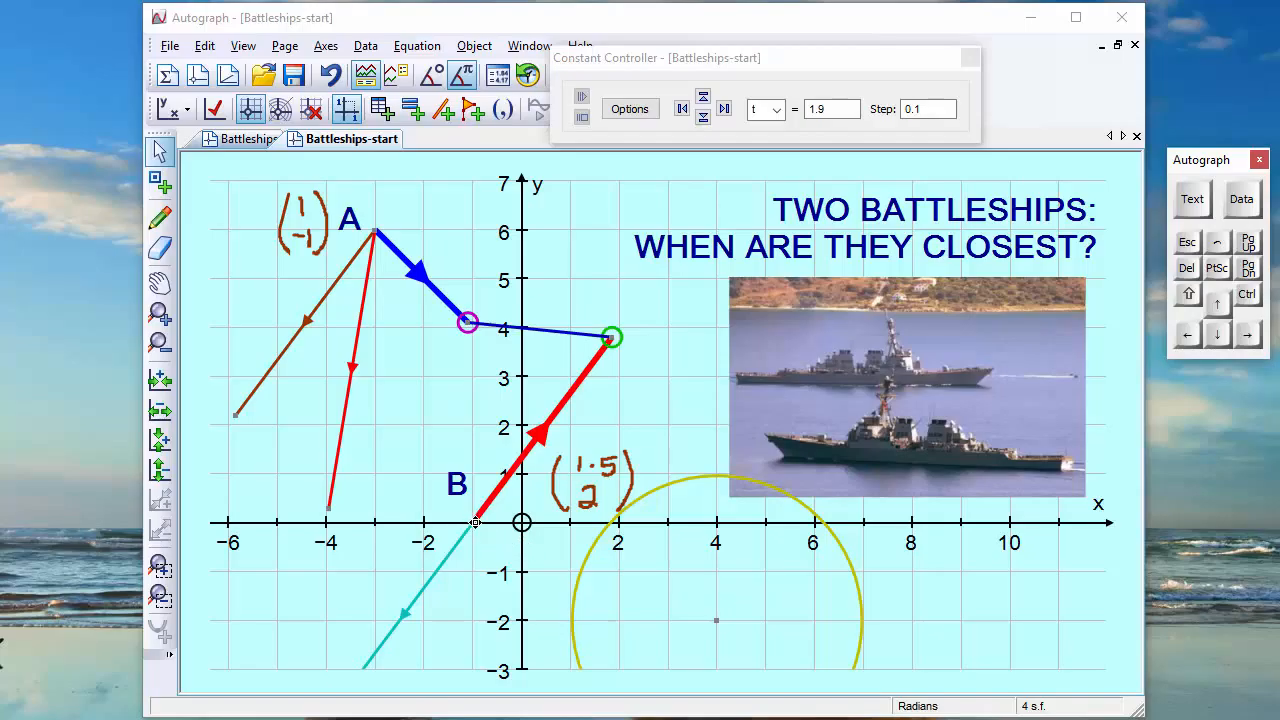
# Step: Draw a line through point B perpendicular to the resultant vector, and clear the selection
pyautogui.click(470, 526)
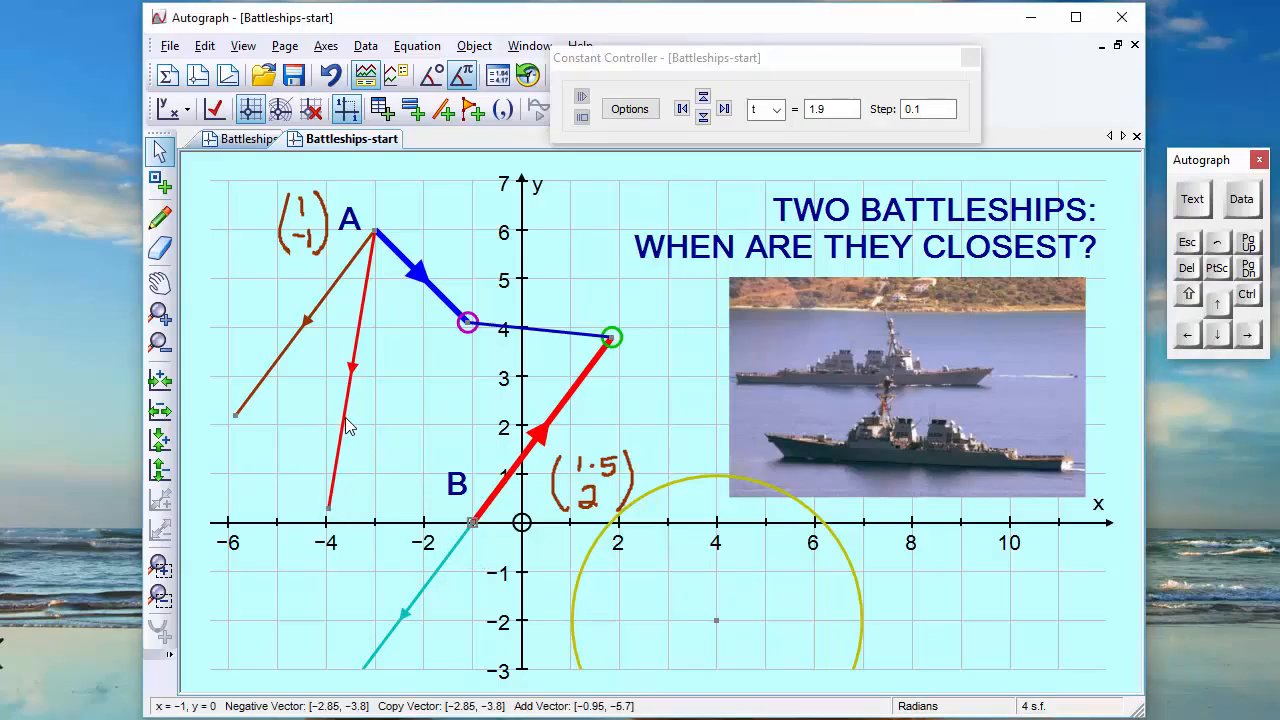
pyautogui.press('Escape')
pyautogui.click(347, 423)
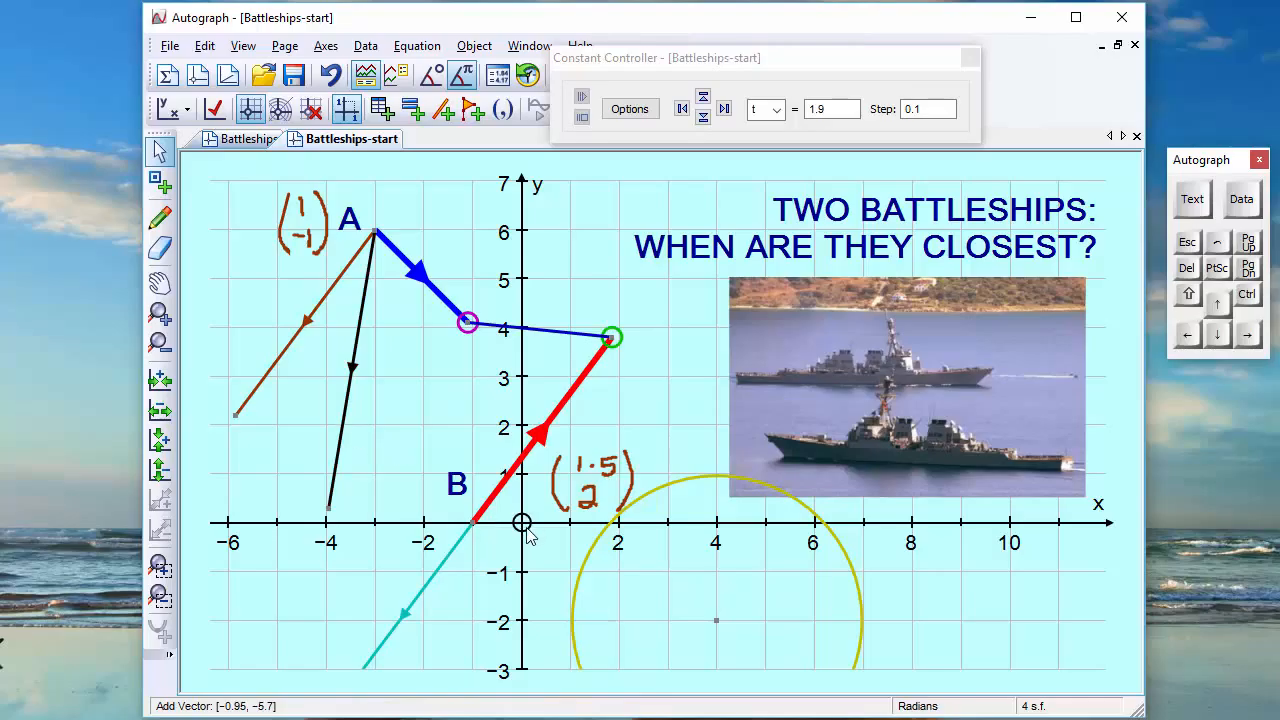
pyautogui.keyDown('shift'); pyautogui.click(476, 524); pyautogui.keyUp('shift')
pyautogui.rightClick(391, 306)
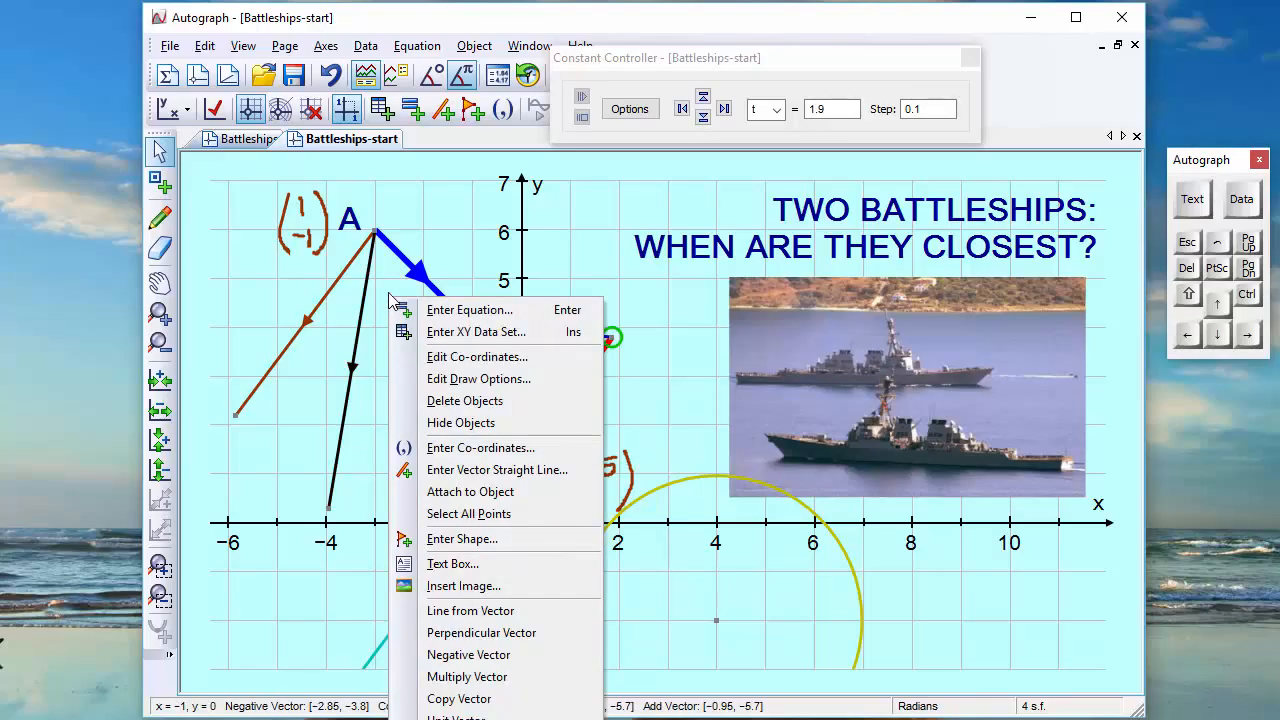
pyautogui.click(474, 46)
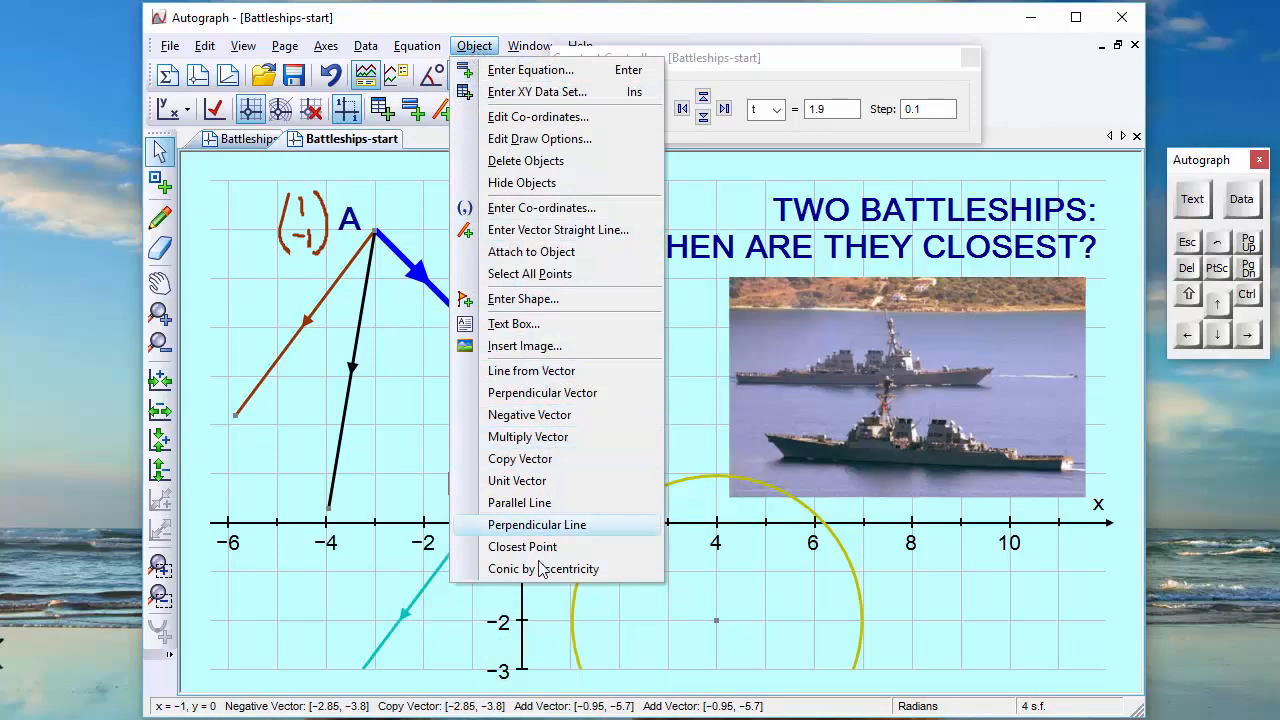
pyautogui.click(536, 525)
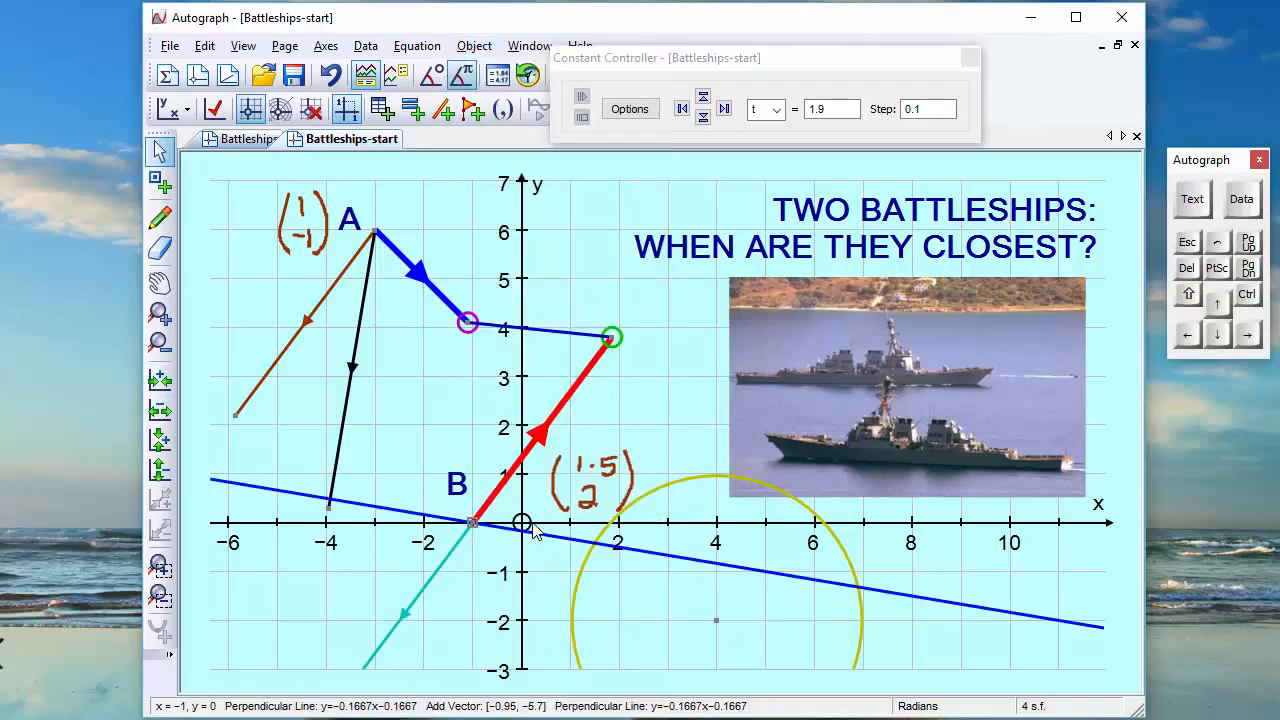
pyautogui.click(478, 556)
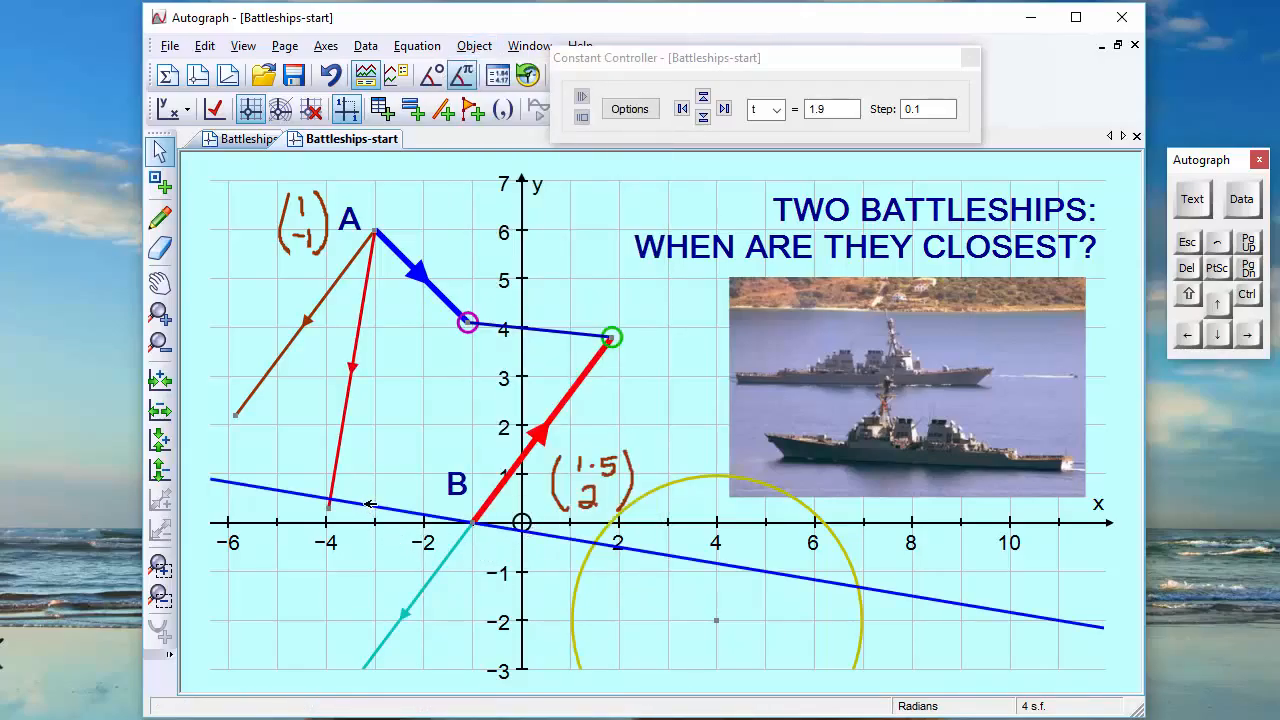
# Step: Change the dash style of the perpendicular line through B to dotted
pyautogui.click(369, 504)
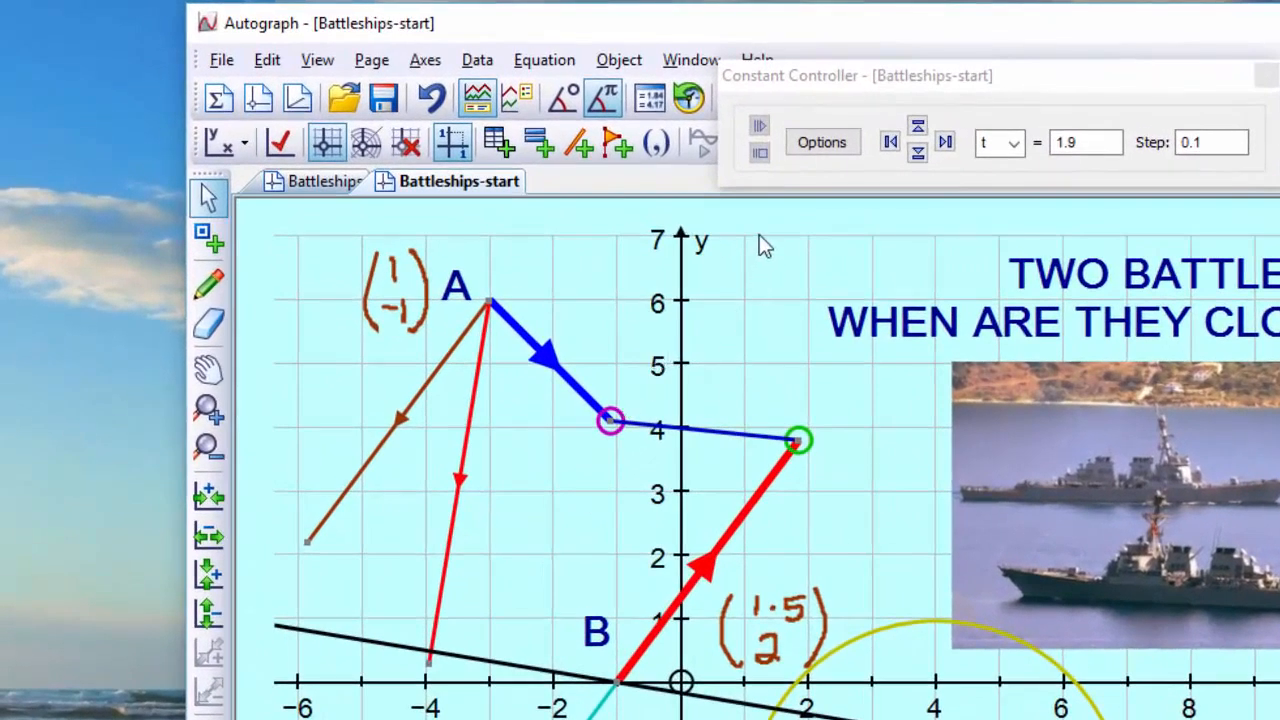
pyautogui.rightClick(759, 236)
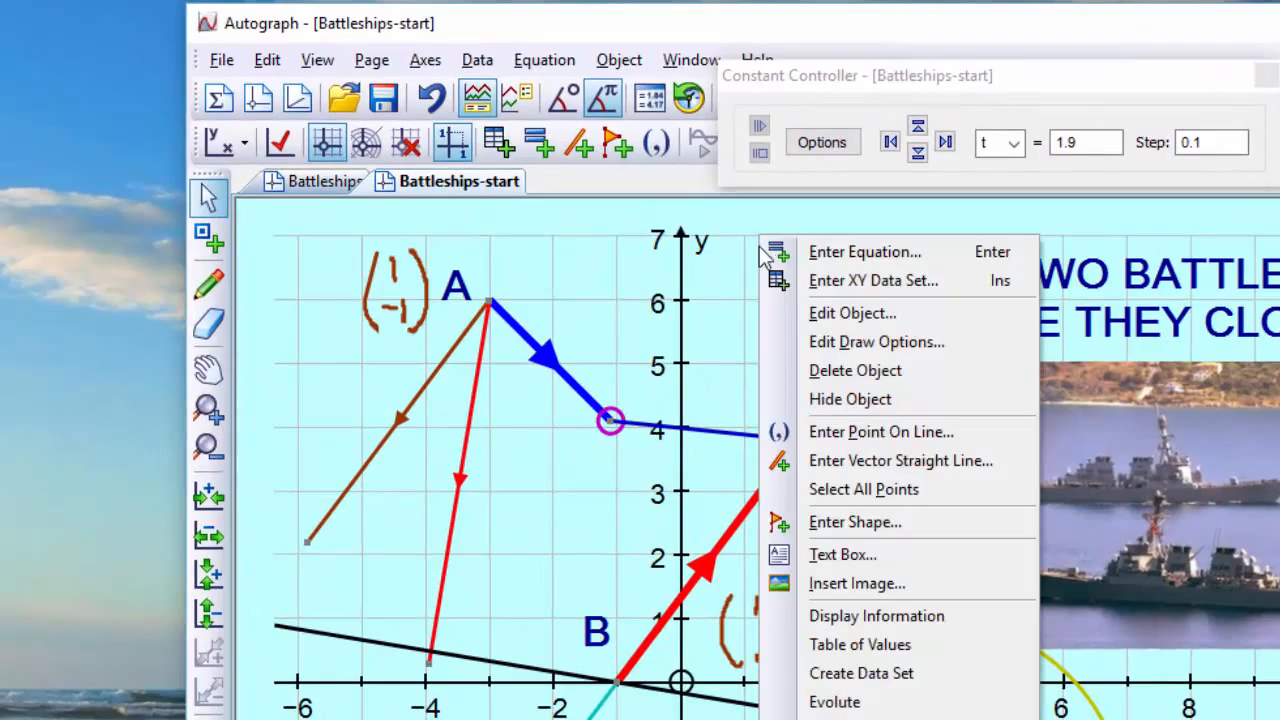
pyautogui.click(924, 345)
pyautogui.click(458, 178)
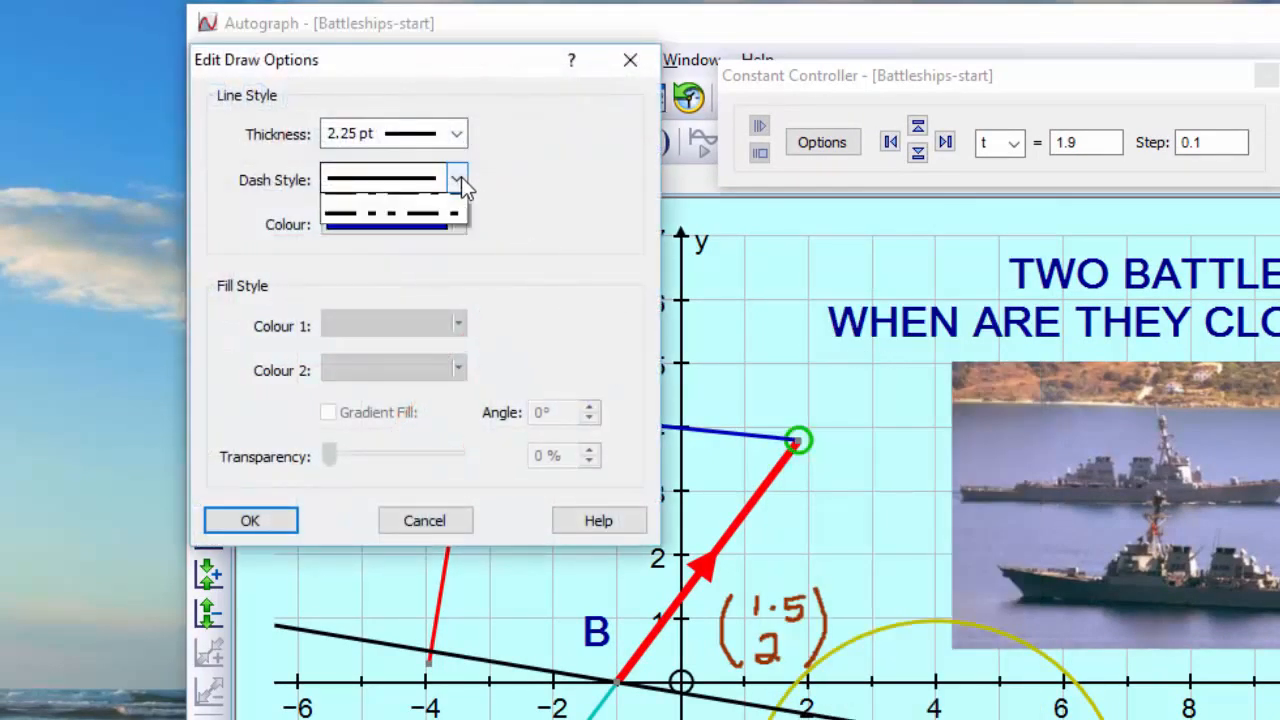
pyautogui.click(435, 246)
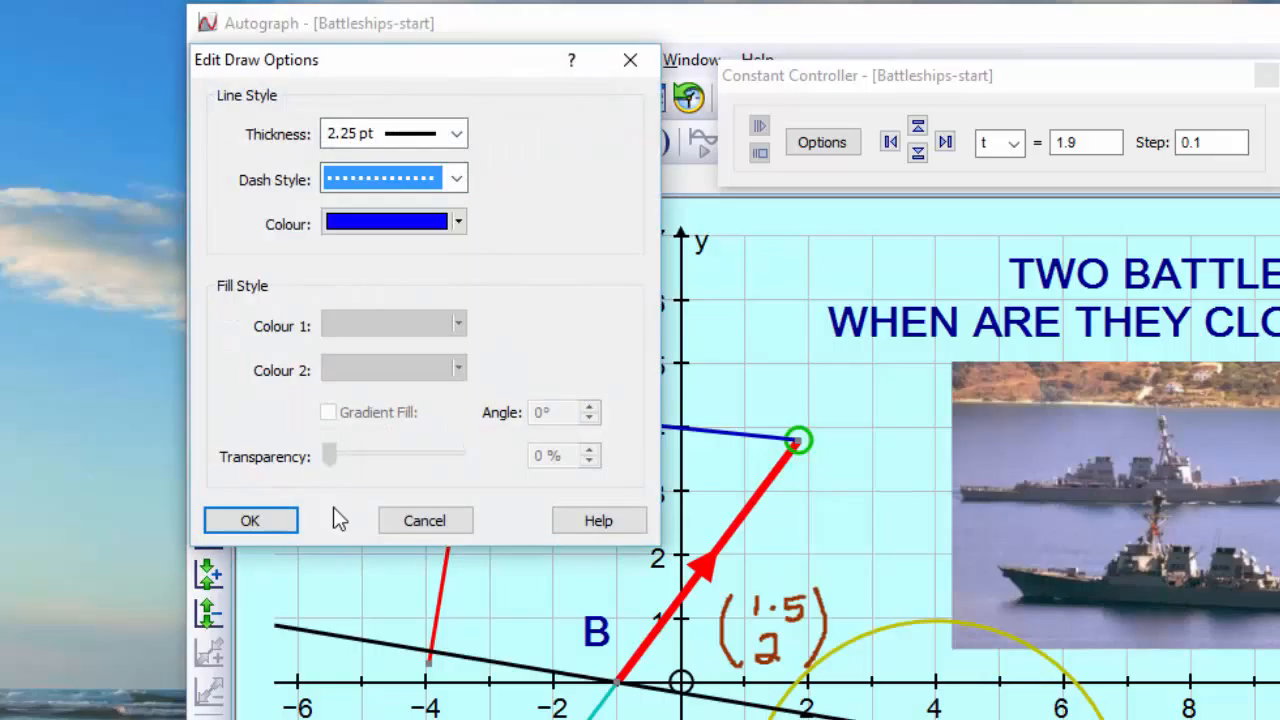
pyautogui.click(282, 521)
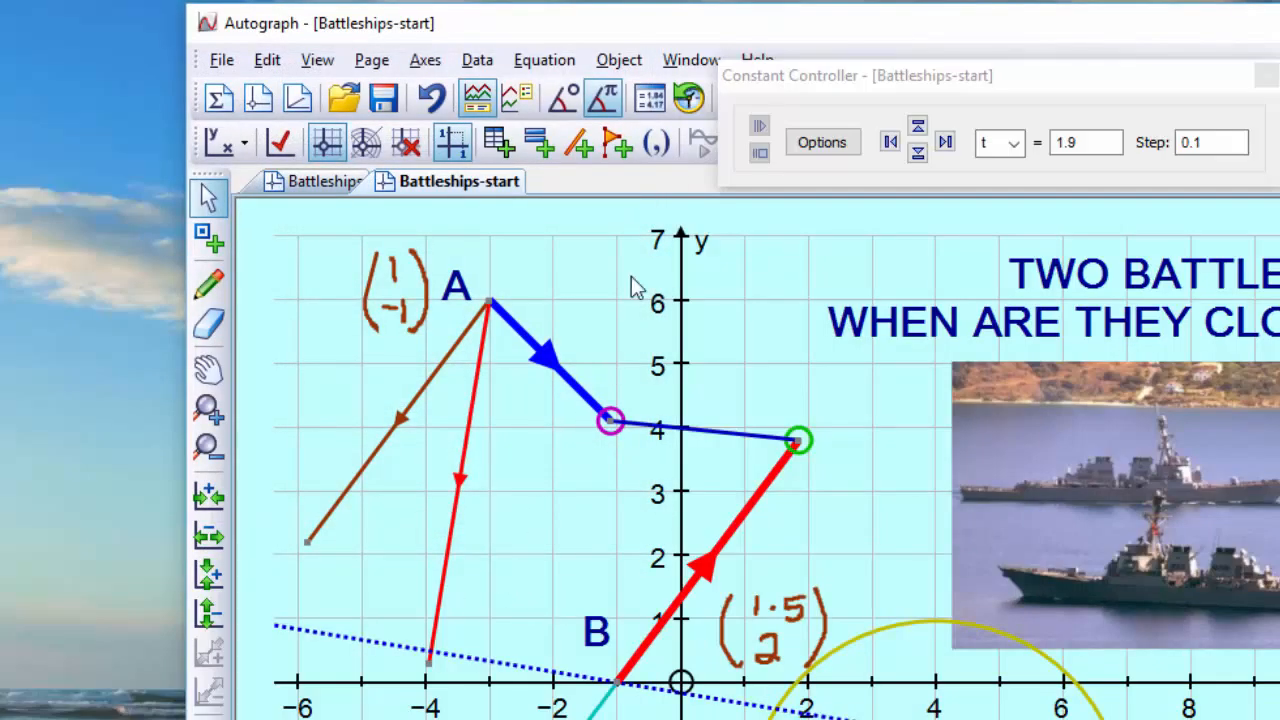
# Step: Move the Constant Controller clear of the graph, and step t to 1.8 and back to 1.9 to compare the resultant's tip with the dotted line
pyautogui.moveTo(957, 80); pyautogui.dragTo(650, 90)
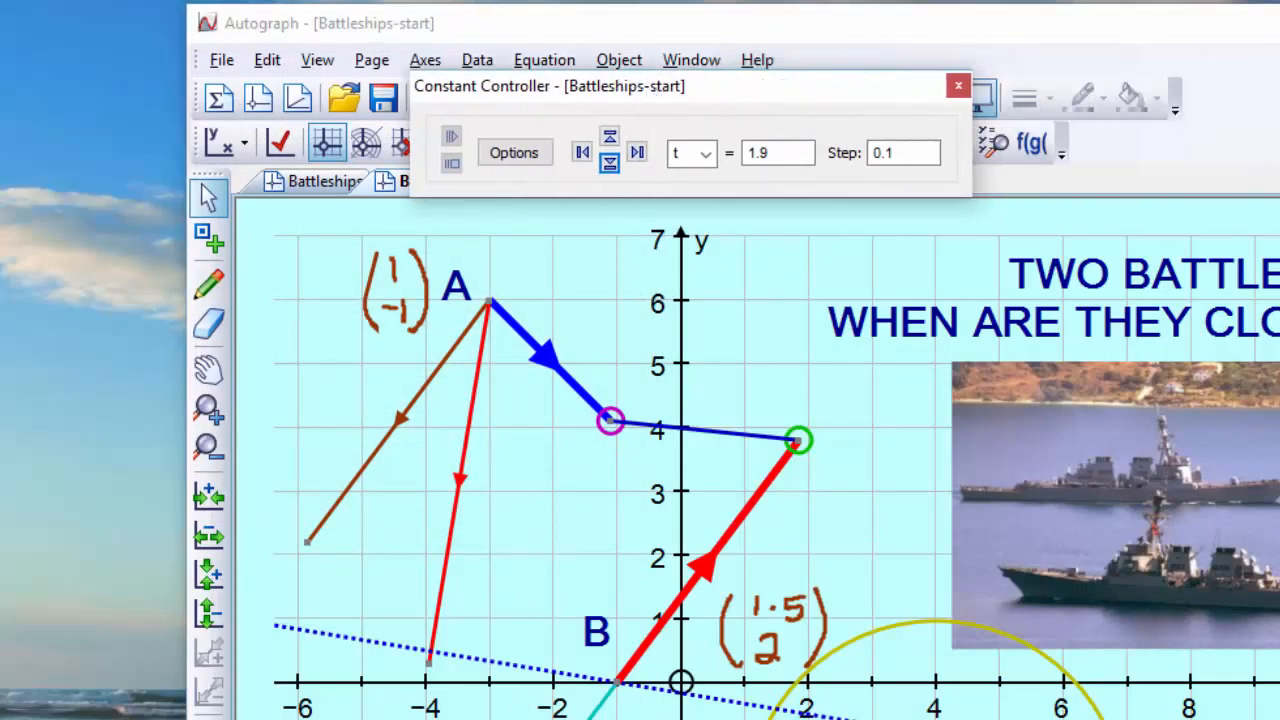
pyautogui.doubleClick(610, 158)
pyautogui.click(608, 146)
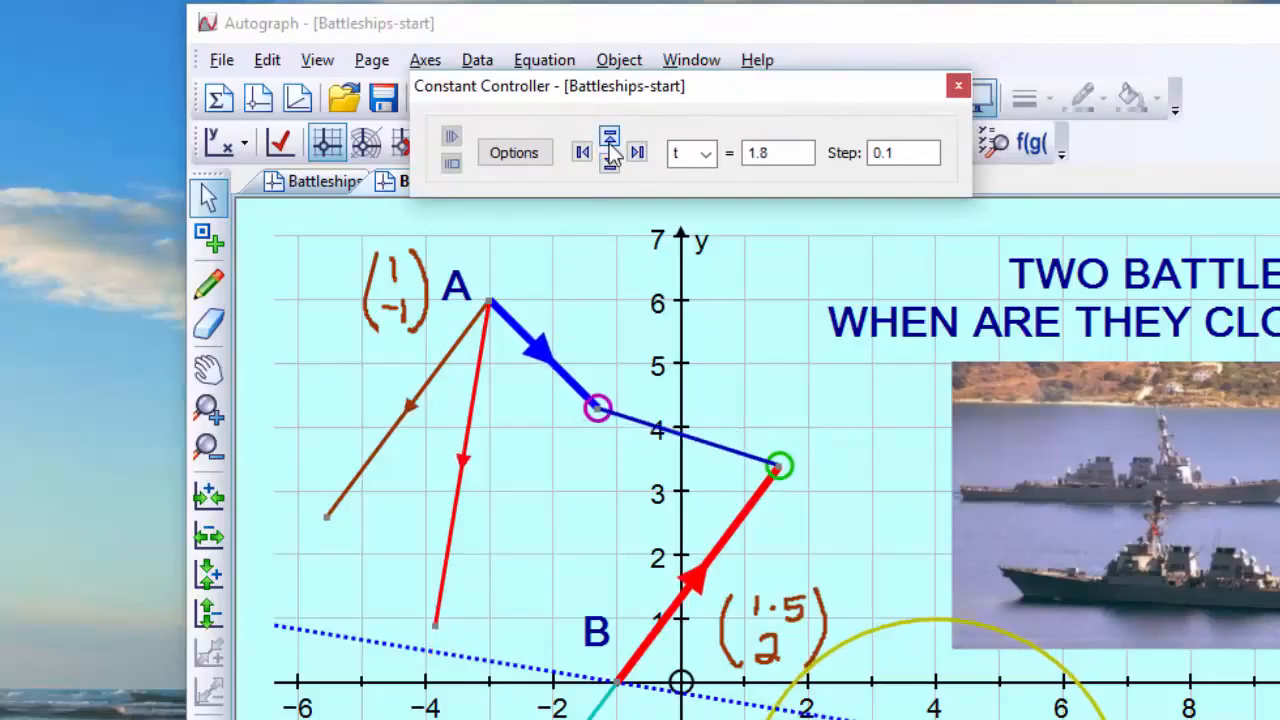
pyautogui.click(608, 146)
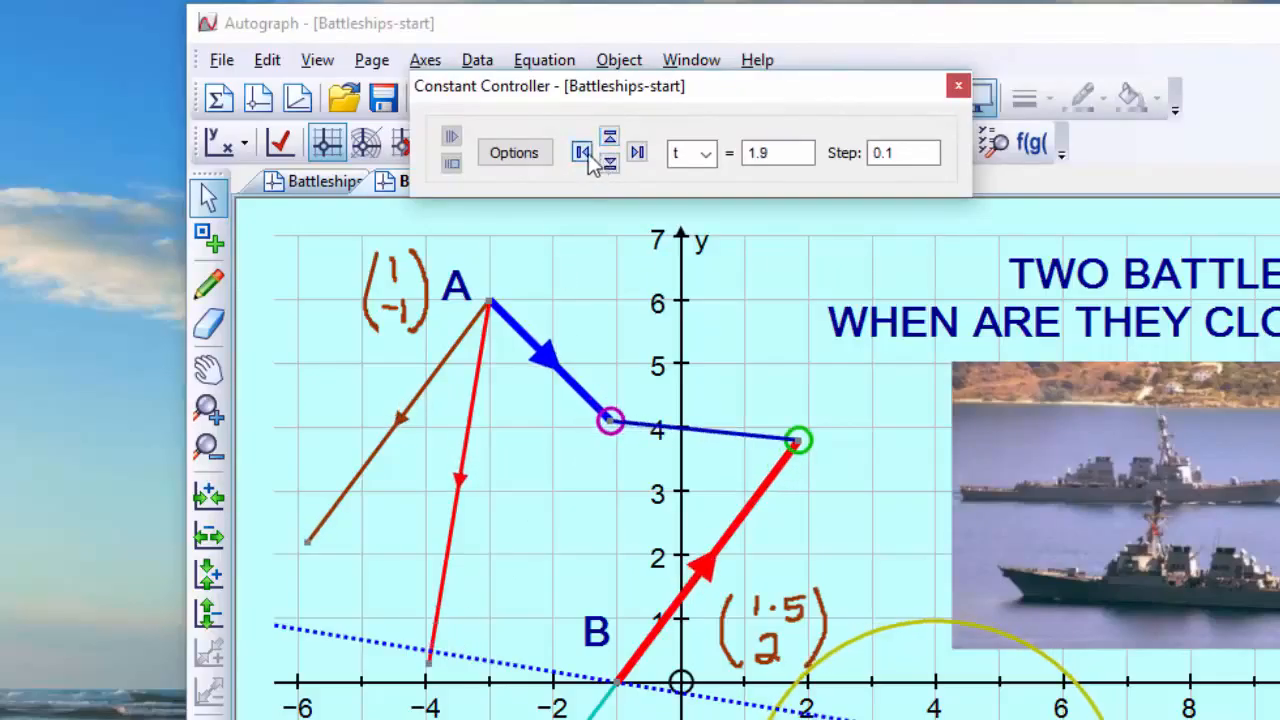
# Step: Reduce the step to 0.01 and lower t to 1.83 to bring the resultant's tip near the dotted line
pyautogui.click(583, 153)
pyautogui.click(609, 163)
pyautogui.click(609, 163)
pyautogui.click(609, 163)
pyautogui.click(609, 163)
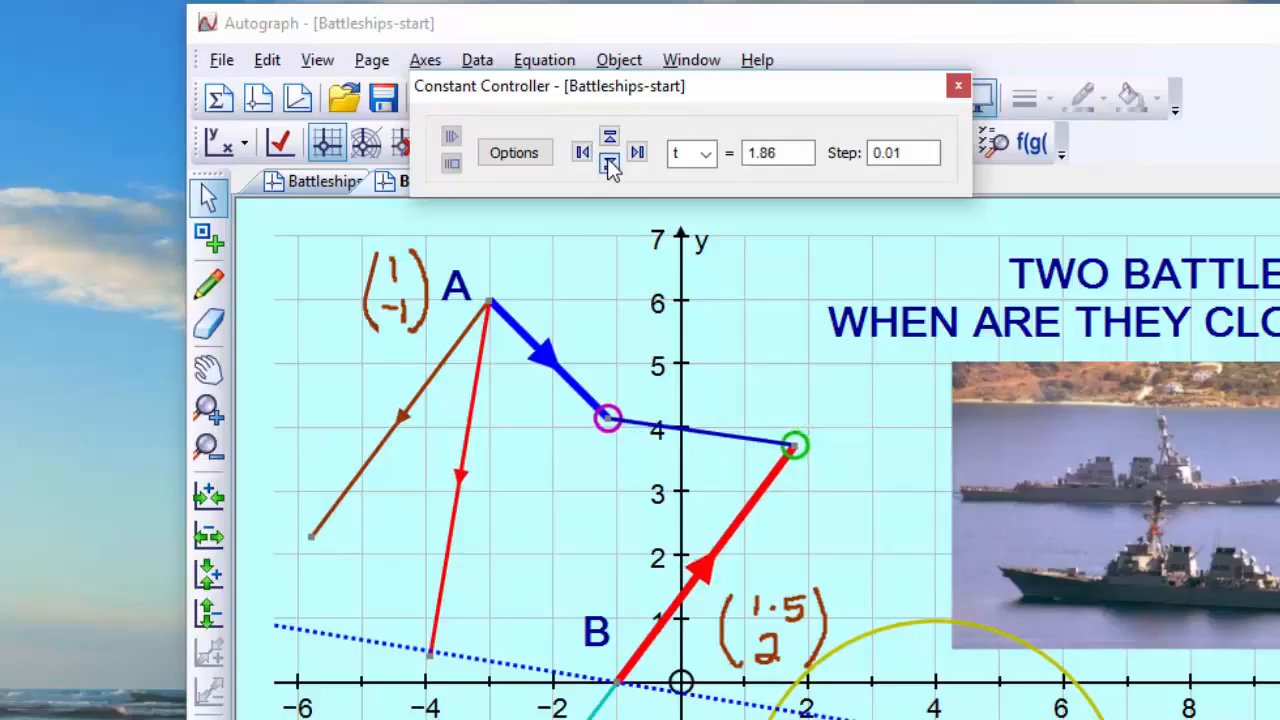
pyautogui.click(609, 163)
pyautogui.click(609, 163)
pyautogui.click(609, 163)
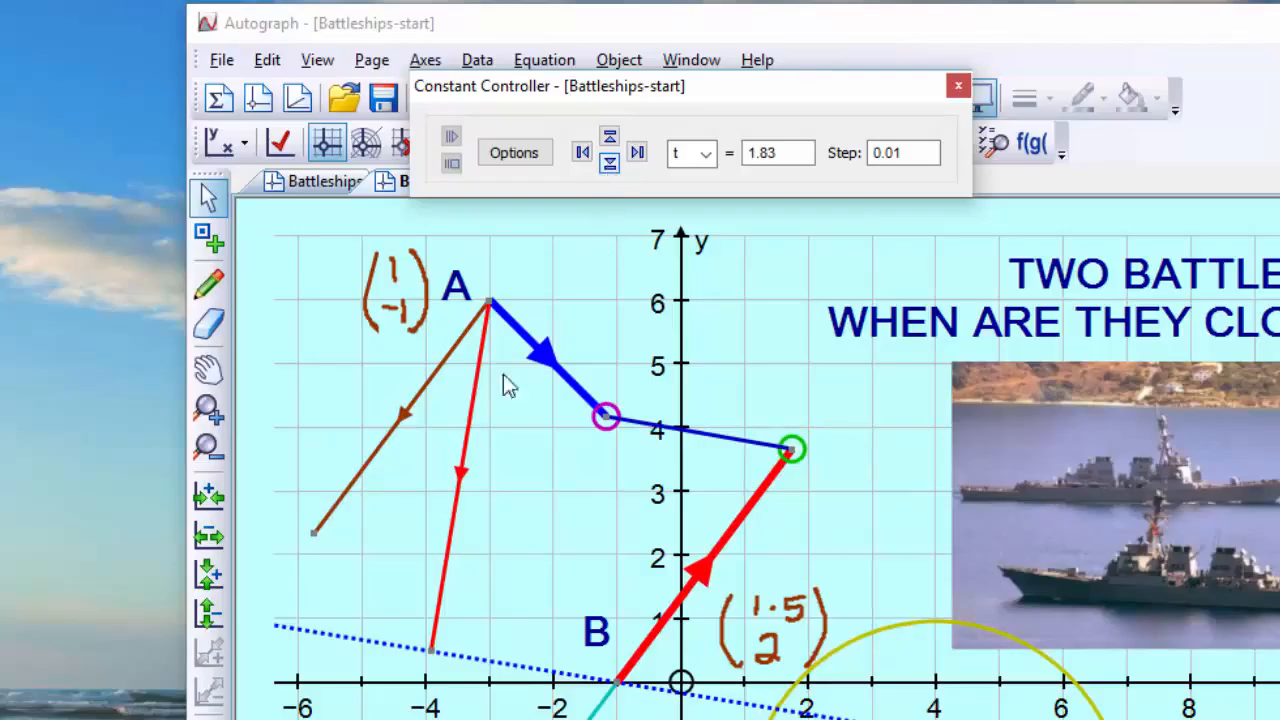
# Step: Adjust t to 1.838 in steps of 0.001 so the resultant's tip lands on the dotted line in a close-up view
pyautogui.click(208, 408)
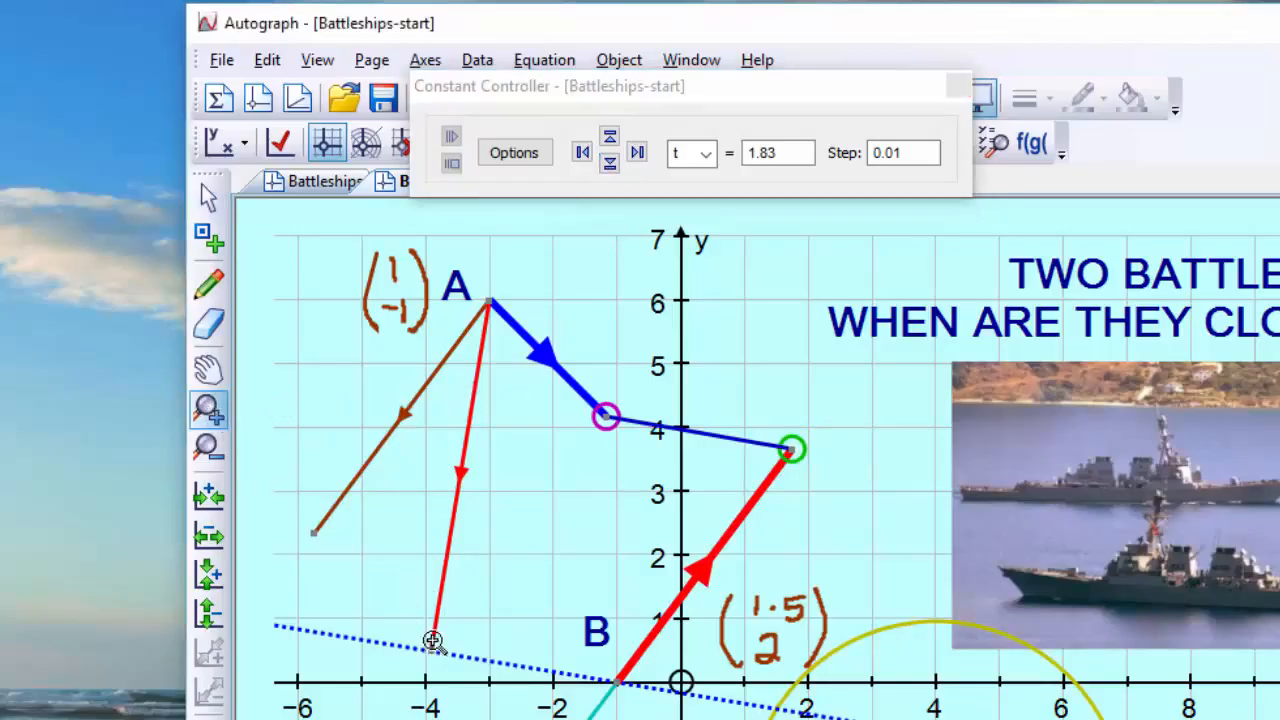
pyautogui.click(430, 643)
pyautogui.click(835, 555)
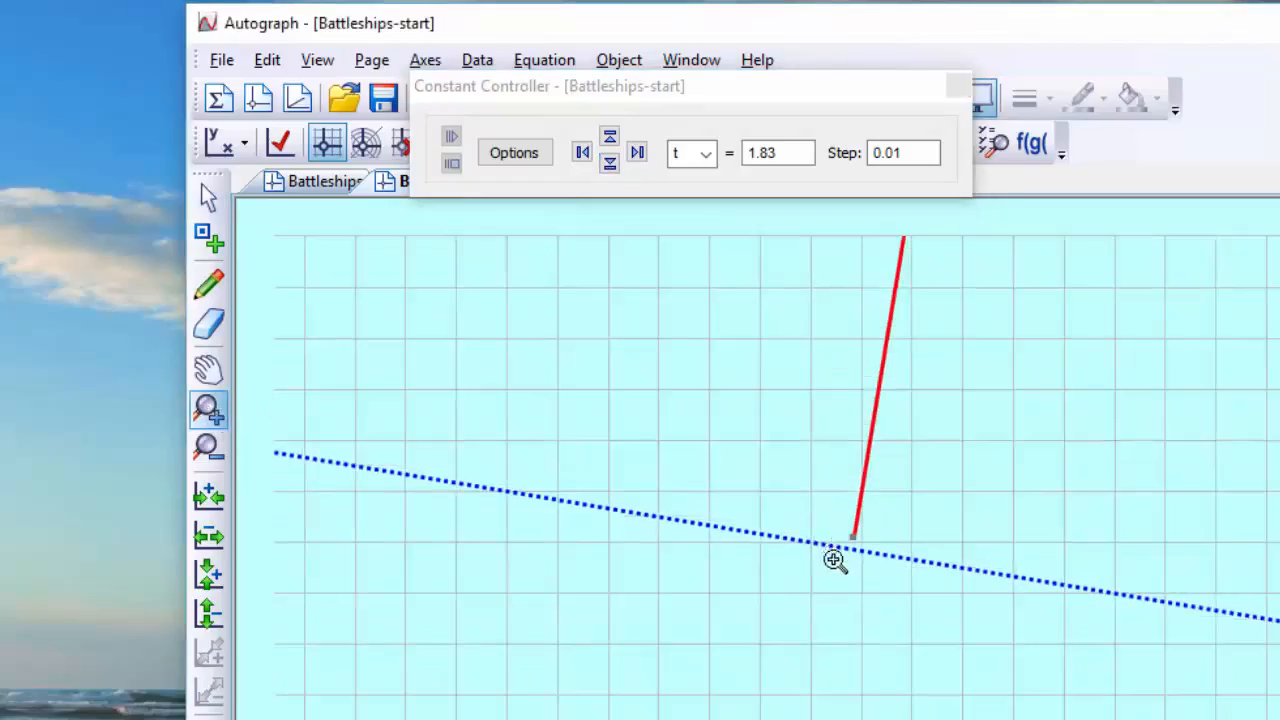
pyautogui.click(848, 555)
pyautogui.click(884, 537)
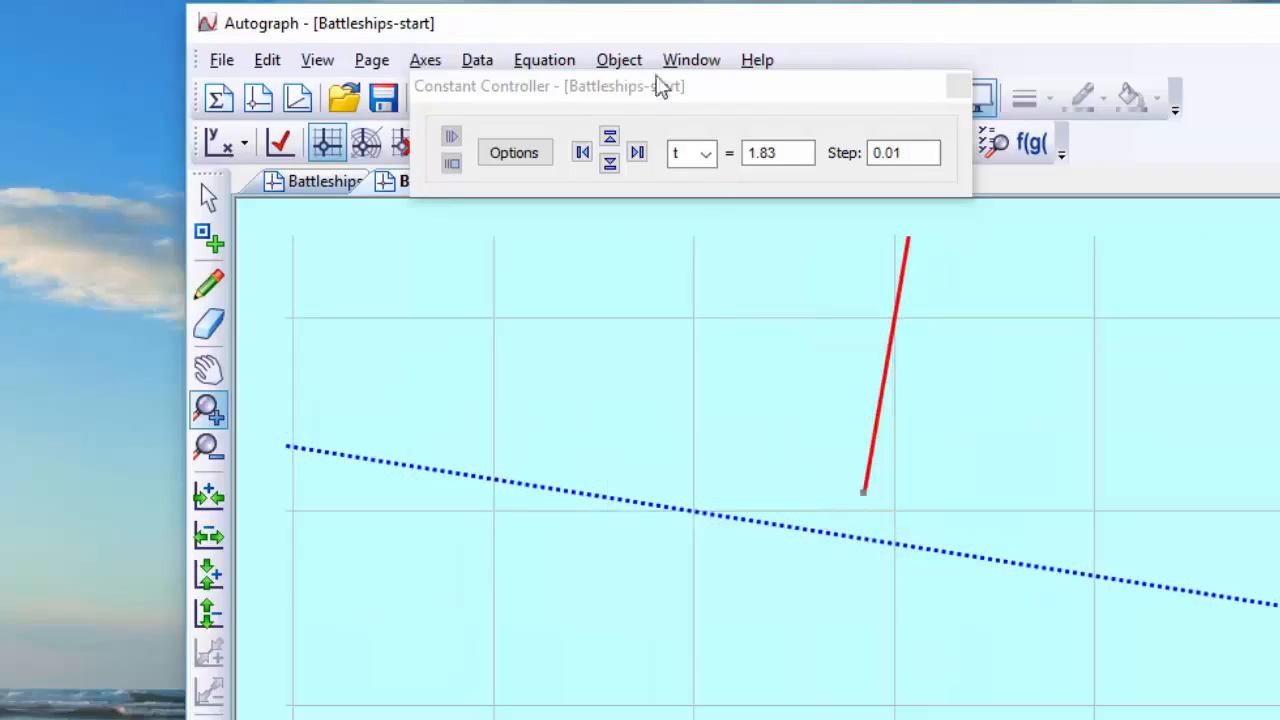
pyautogui.click(726, 84)
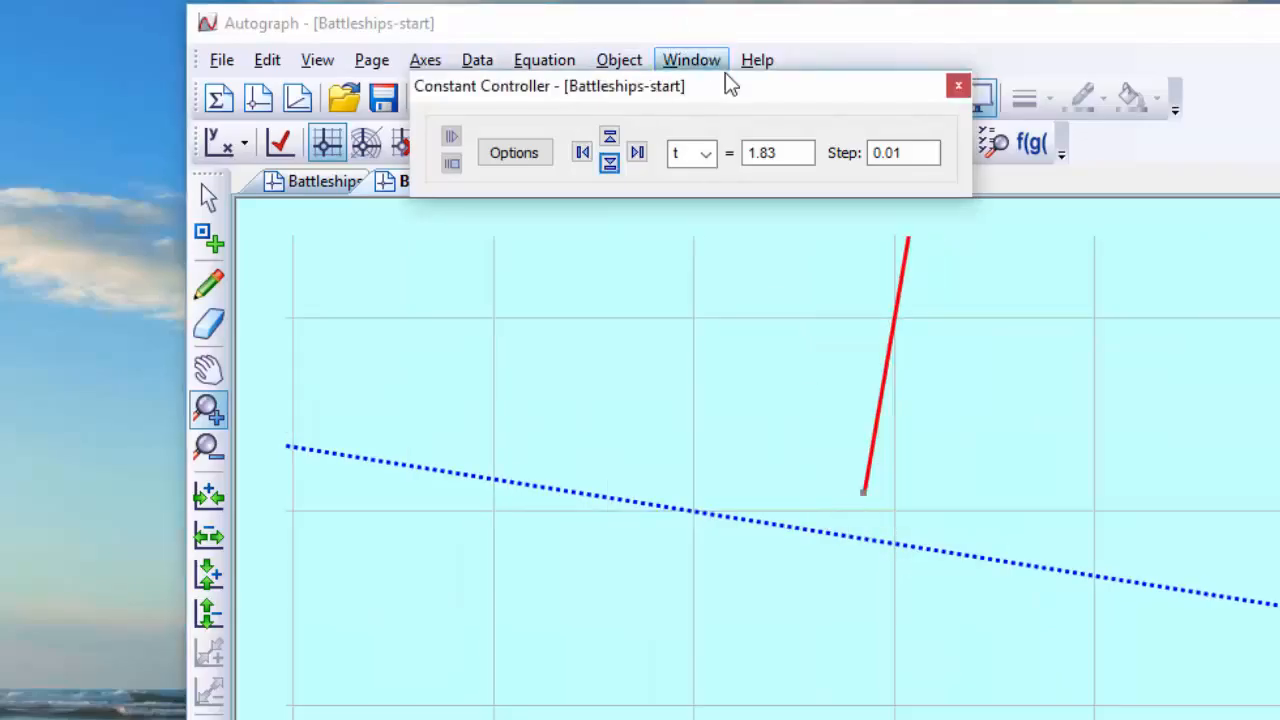
pyautogui.click(610, 165)
pyautogui.click(611, 164)
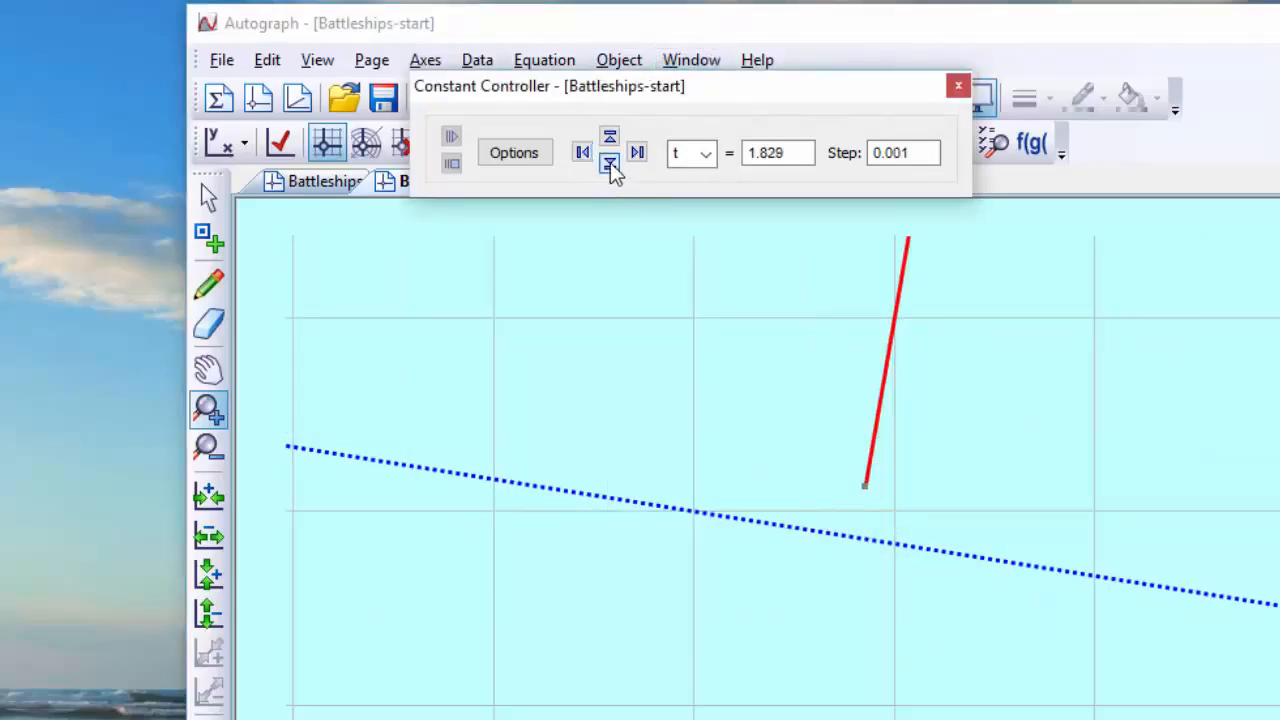
pyautogui.click(611, 164)
pyautogui.click(611, 142)
pyautogui.click(611, 142)
pyautogui.click(611, 142)
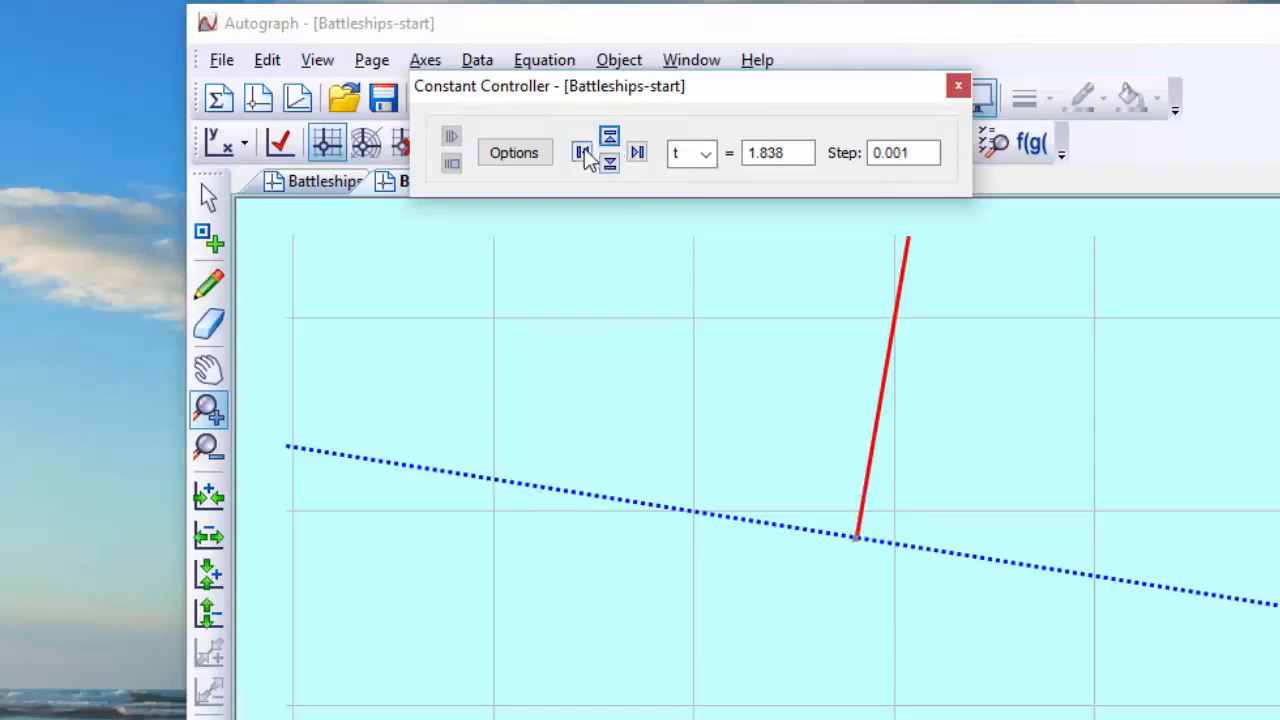
# Step: Refine t to 1.8376 in steps of 0.0001, and switch to the Battleships page
pyautogui.click(586, 155)
pyautogui.click(606, 161)
pyautogui.click(609, 163)
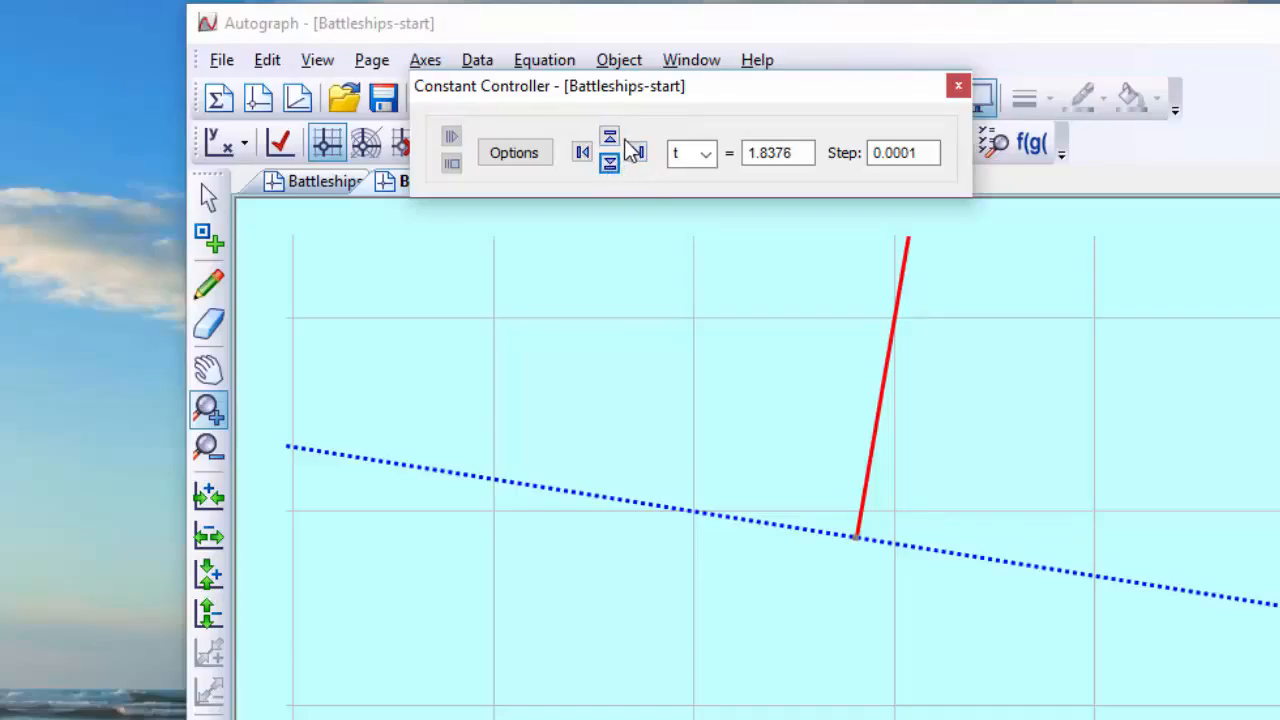
pyautogui.click(313, 183)
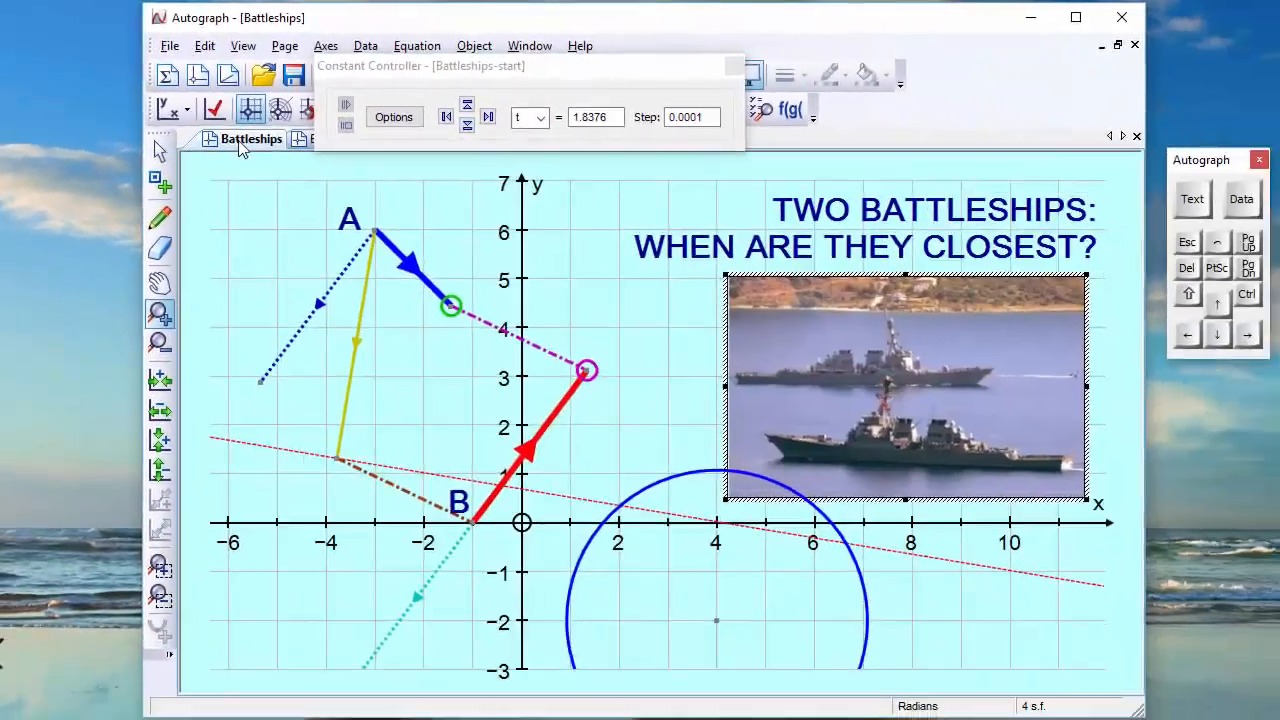